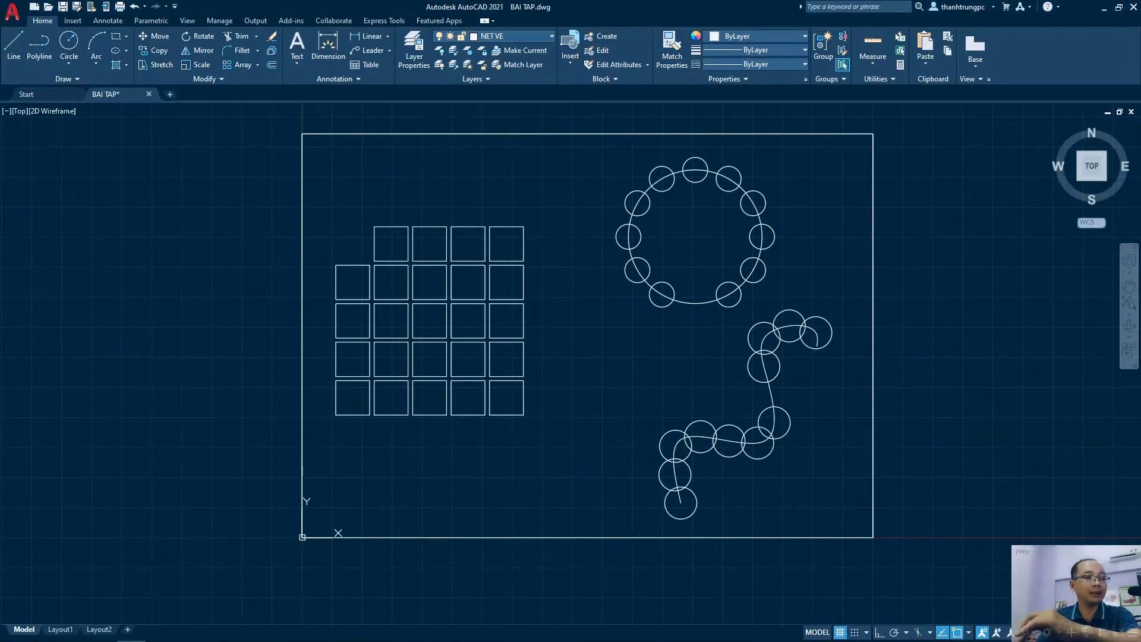
- Zoom and pan around the squares-and-circles drawing, then bring up the Text Style dialog
scroll(590, 356, "down", 3)
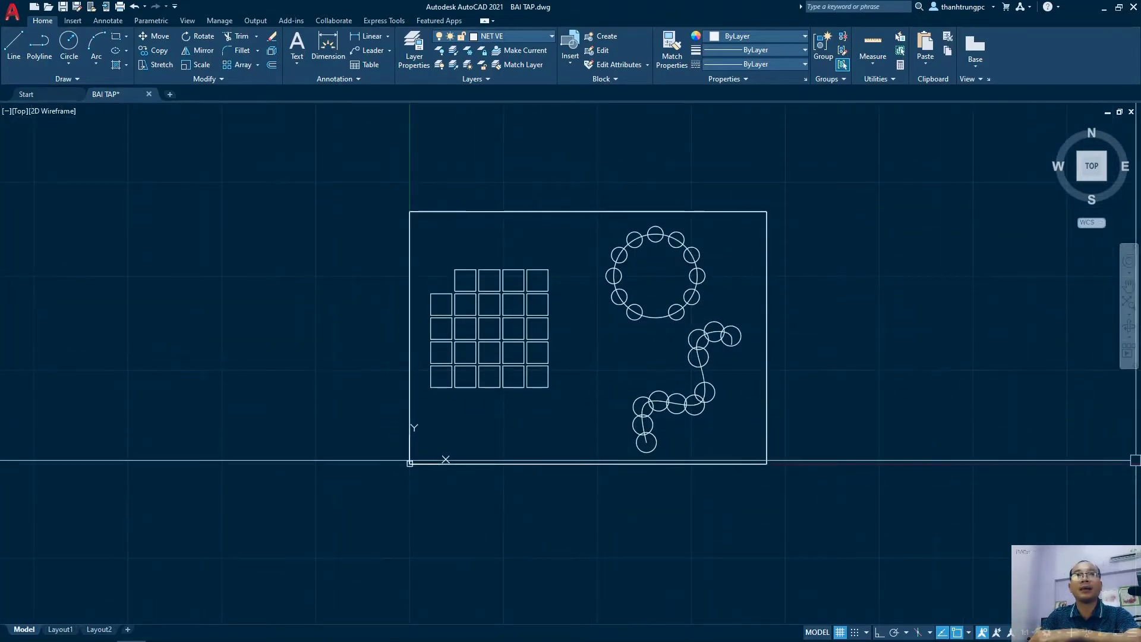
middle_click_drag(595, 390, 591, 377)
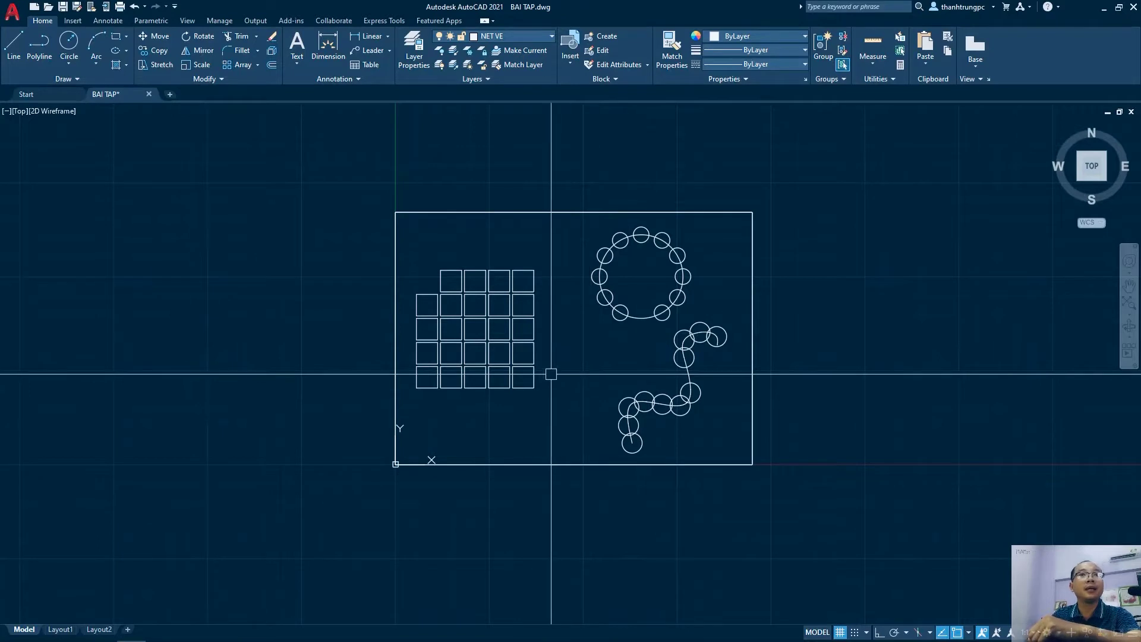
scroll(551, 374, "up", 2)
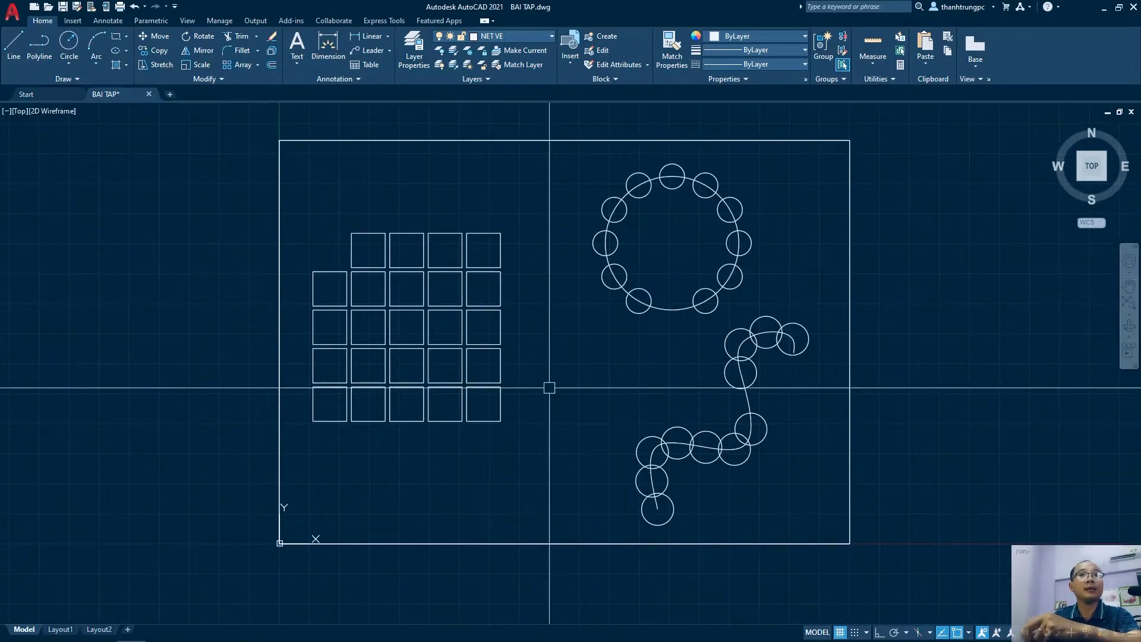
scroll(550, 388, "down", 2)
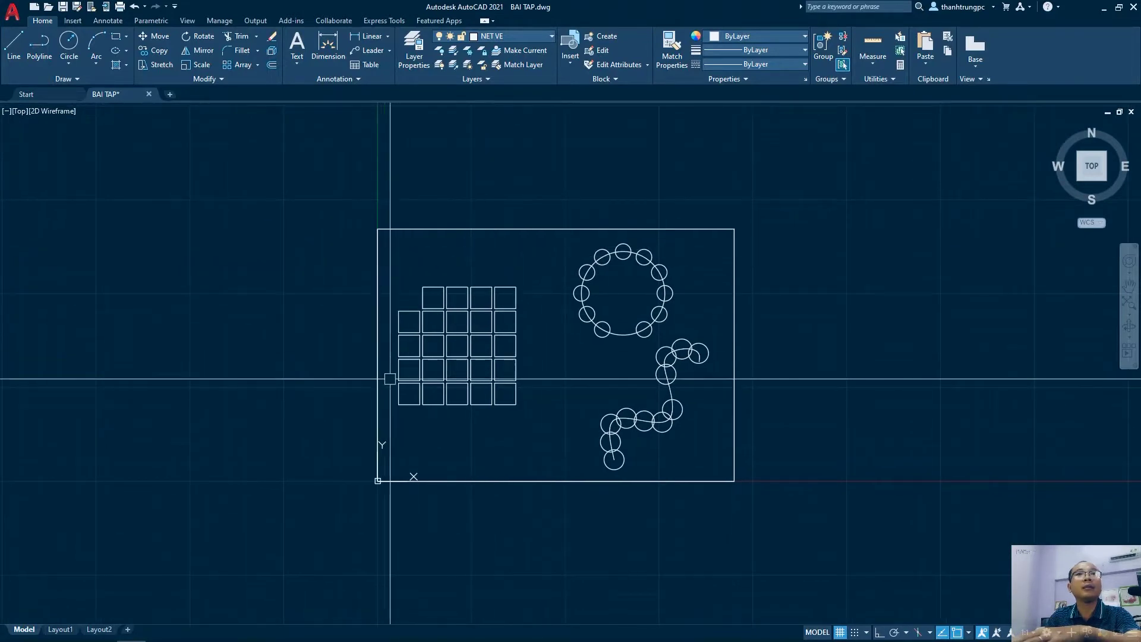
scroll(573, 374, "up", 2)
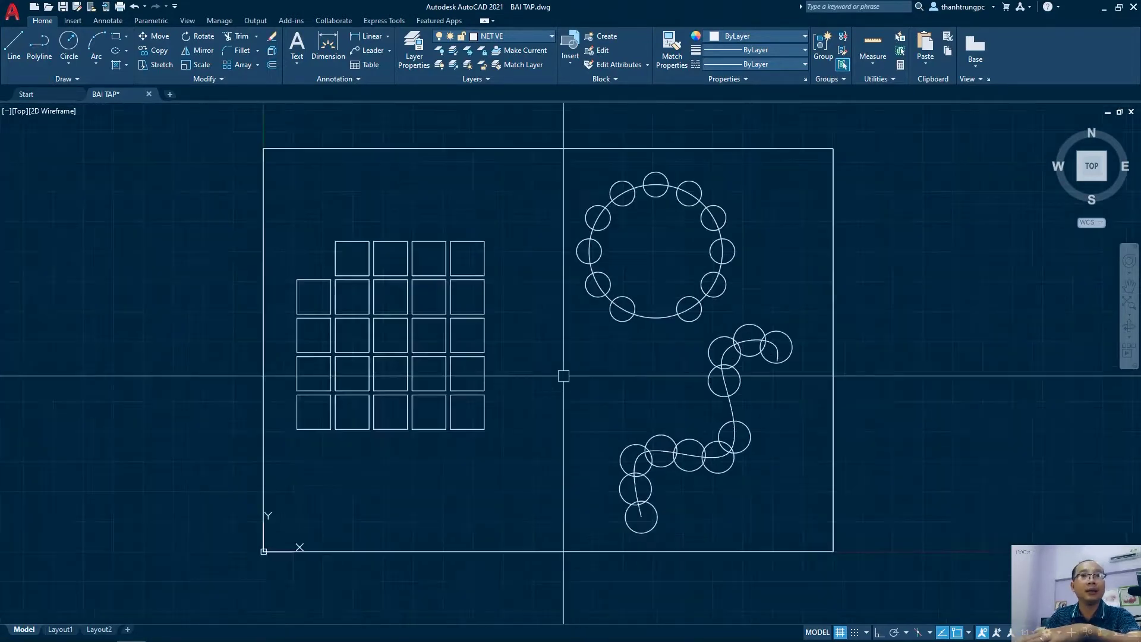
middle_click_drag(558, 369, 561, 370)
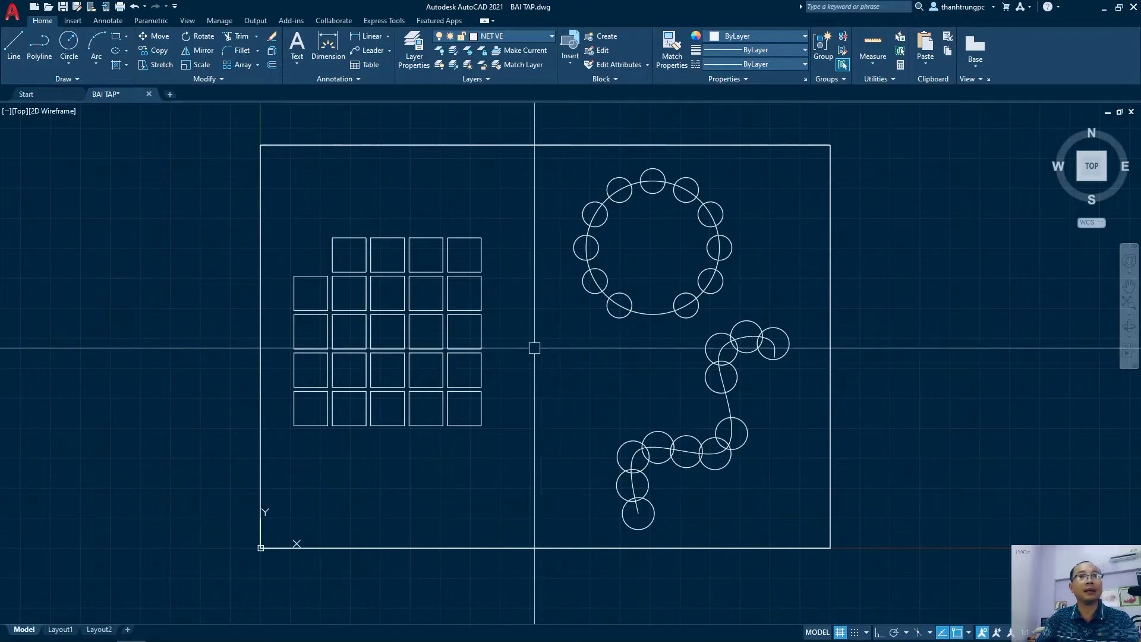
key("Escape")
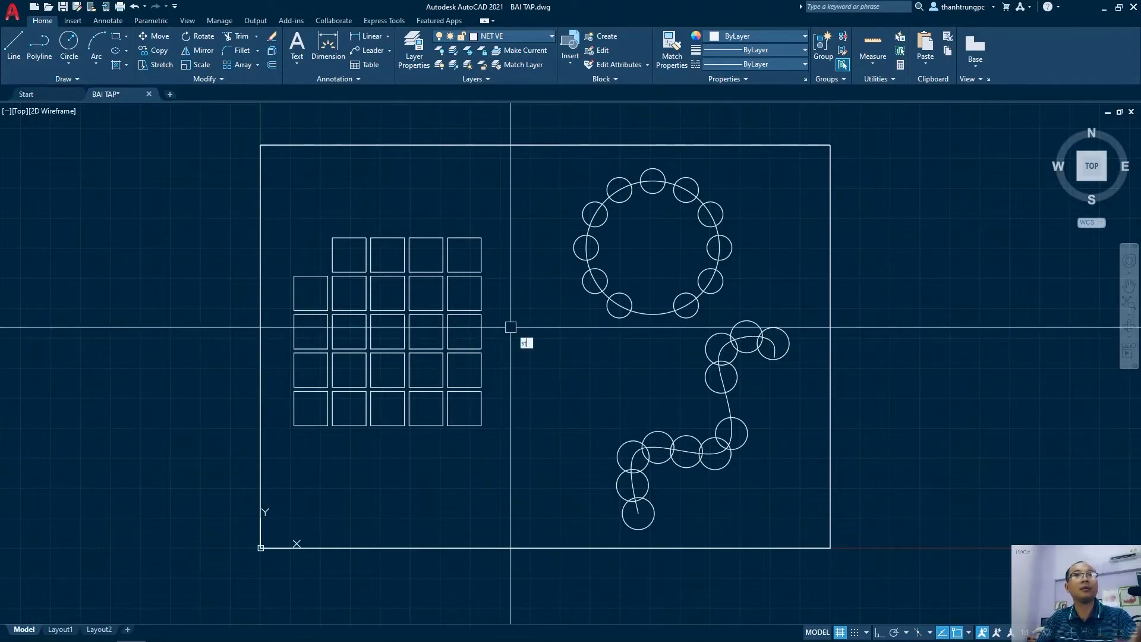
key("Return")
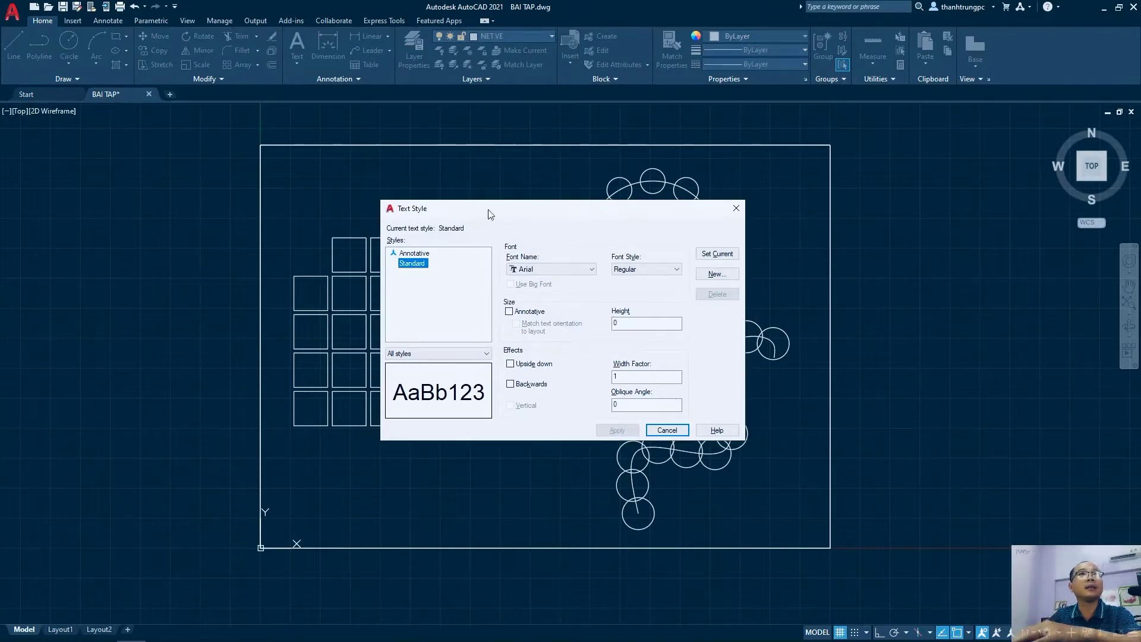
- Create a new text style named GHI CHU
left_click_drag(437, 208, 438, 213)
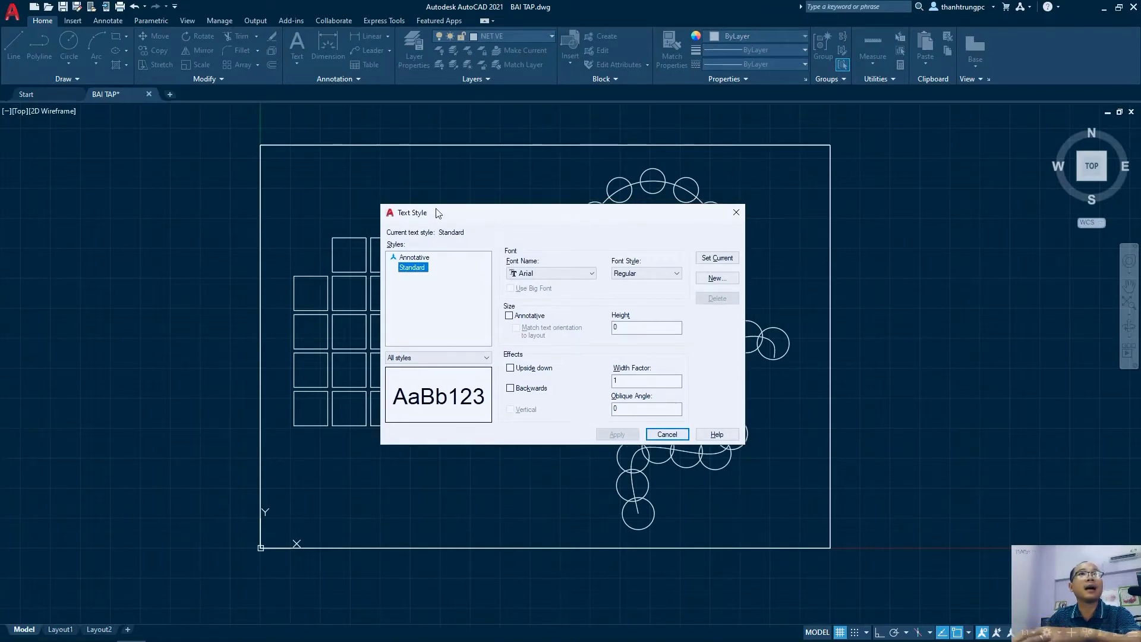
left_click(701, 280)
type("GHI CHU")
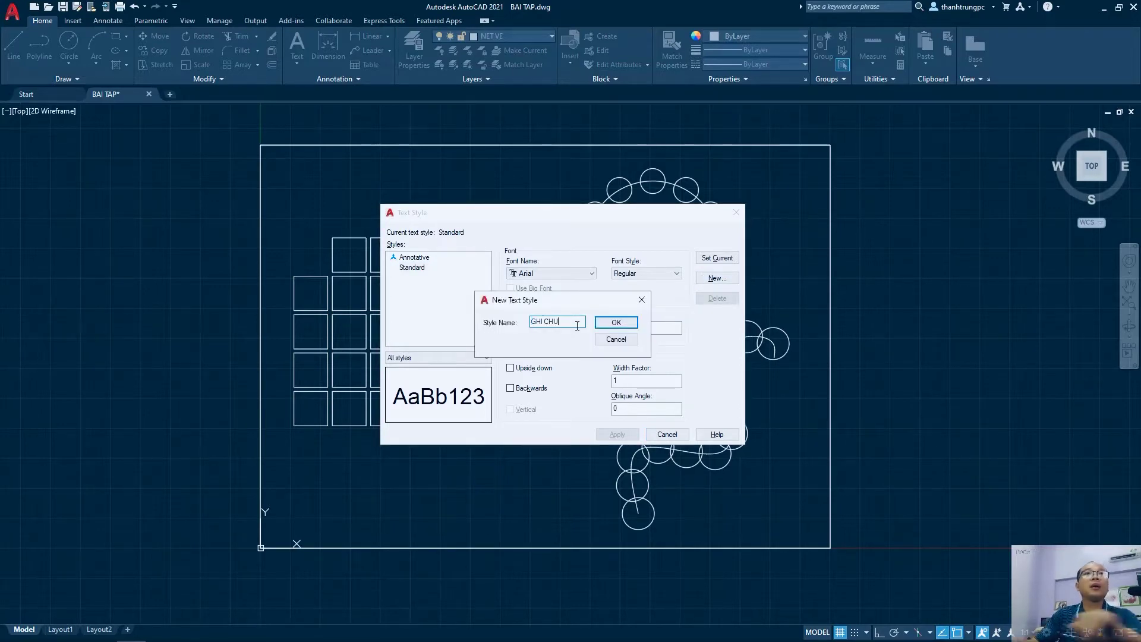
left_click(616, 322)
- Set the GHI CHU style's font to Tahoma
left_click(565, 273)
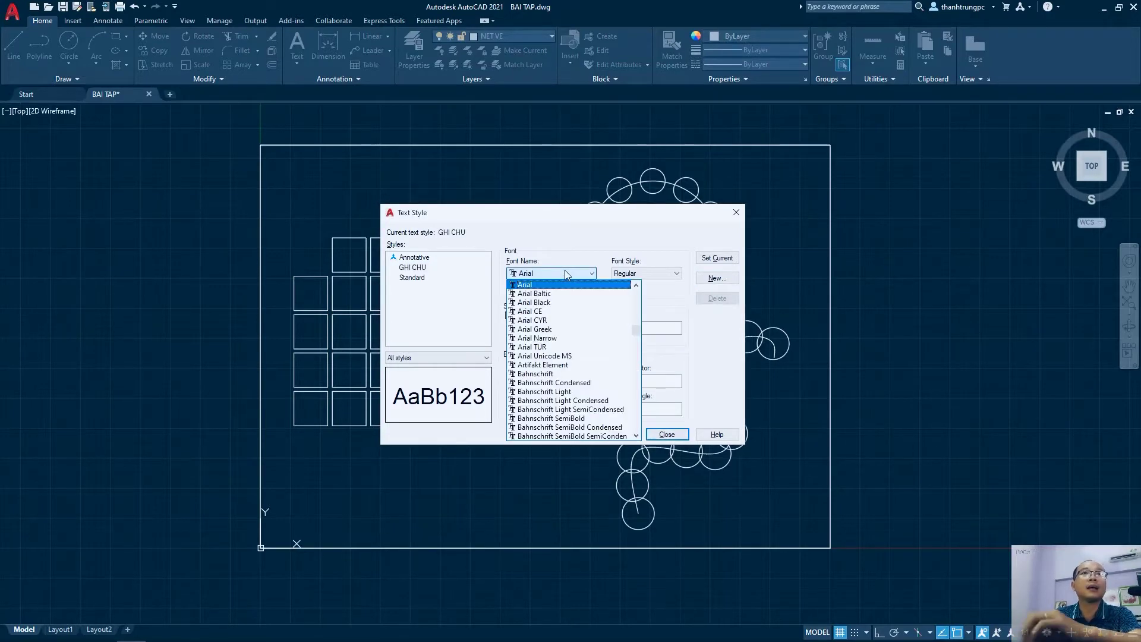
scroll(601, 318, "down", 4)
scroll(604, 350, "down", 4)
scroll(618, 348, "down", 3)
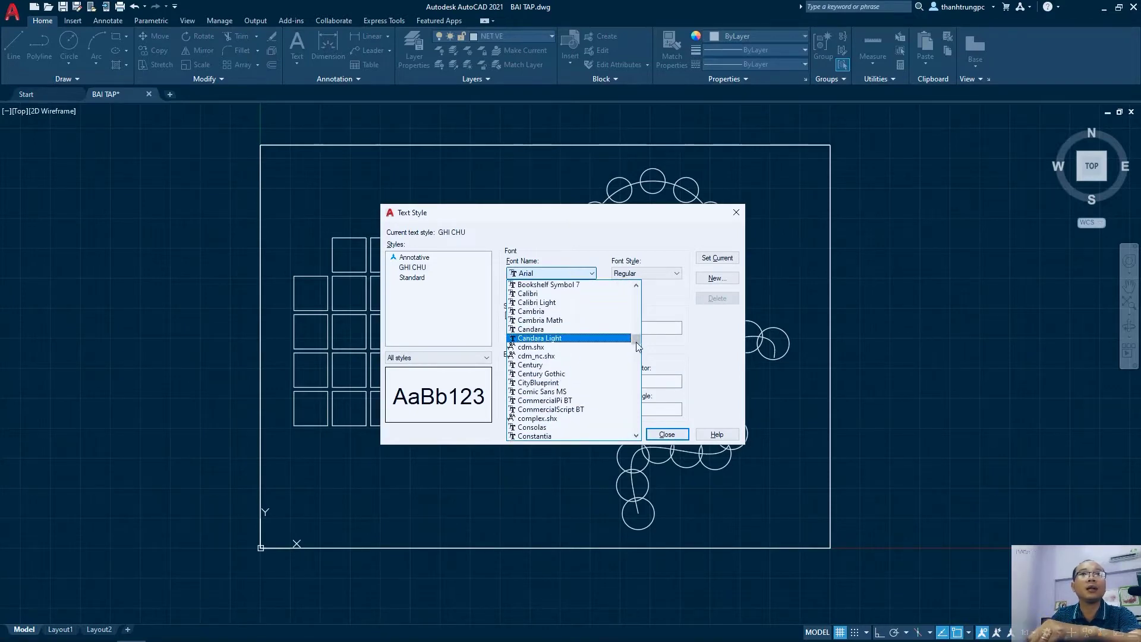
left_click_drag(637, 343, 644, 421)
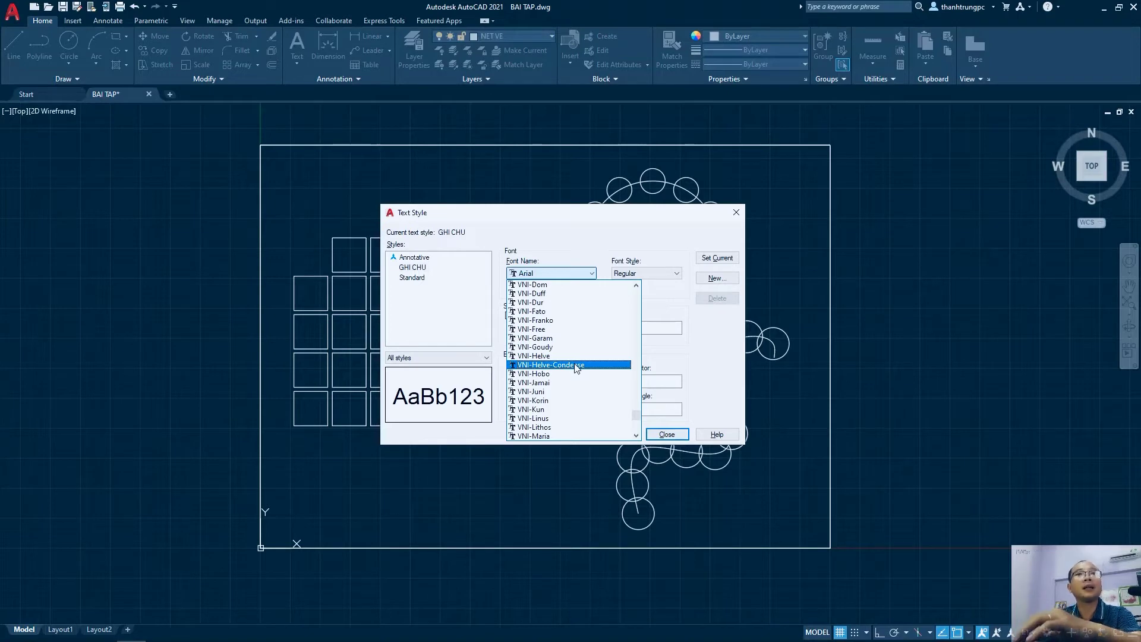
scroll(576, 367, "up", 1)
scroll(575, 367, "up", 2)
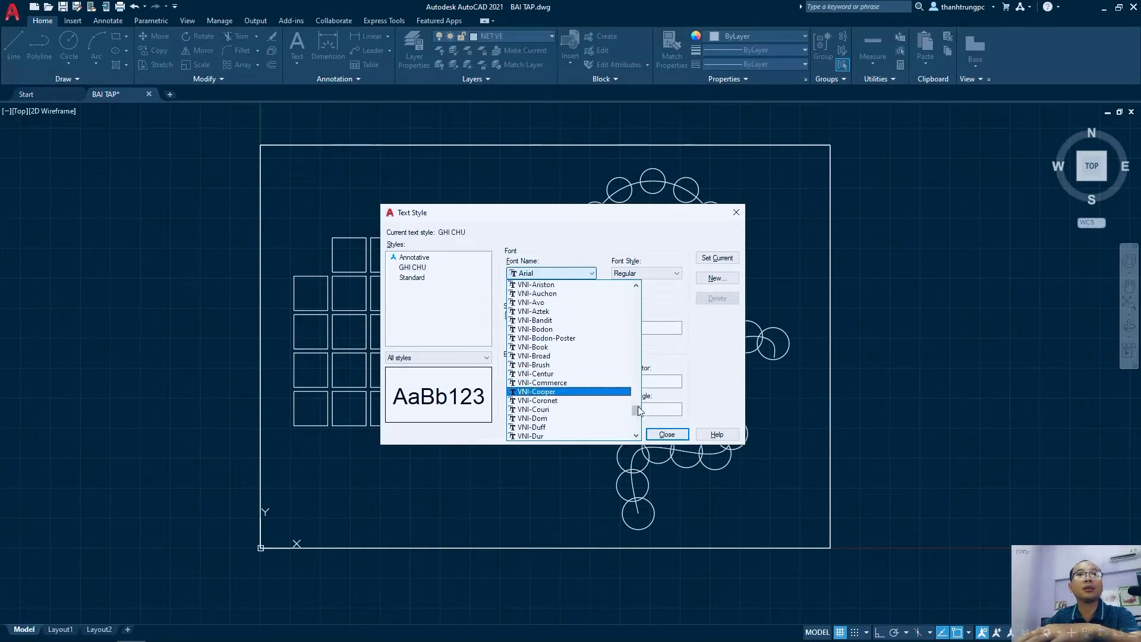
left_click_drag(636, 408, 638, 287)
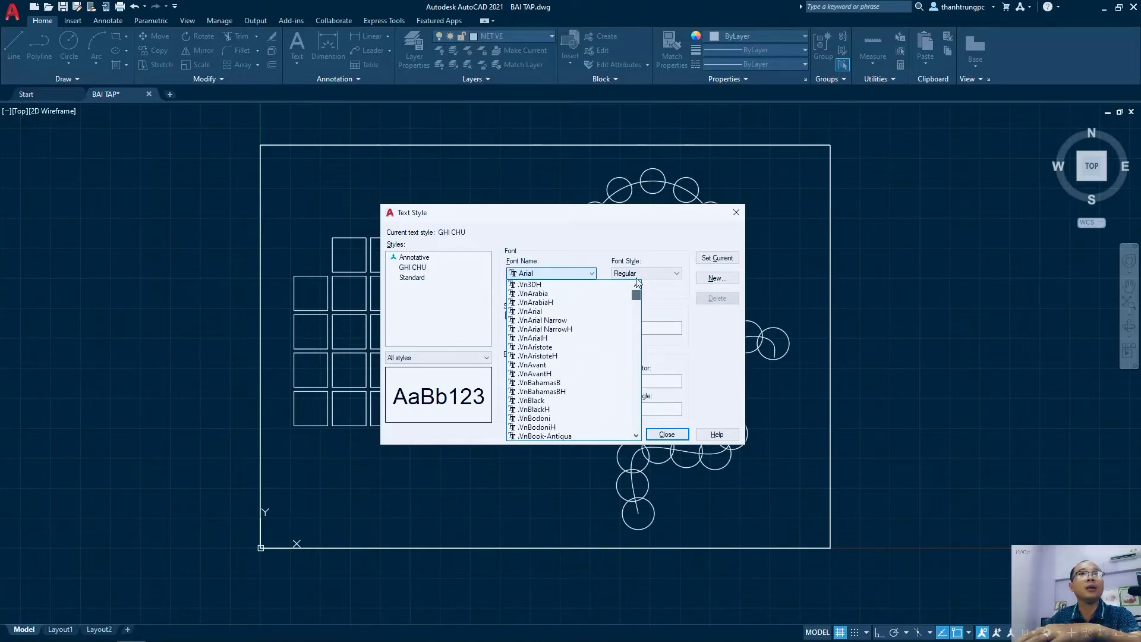
left_click(535, 274)
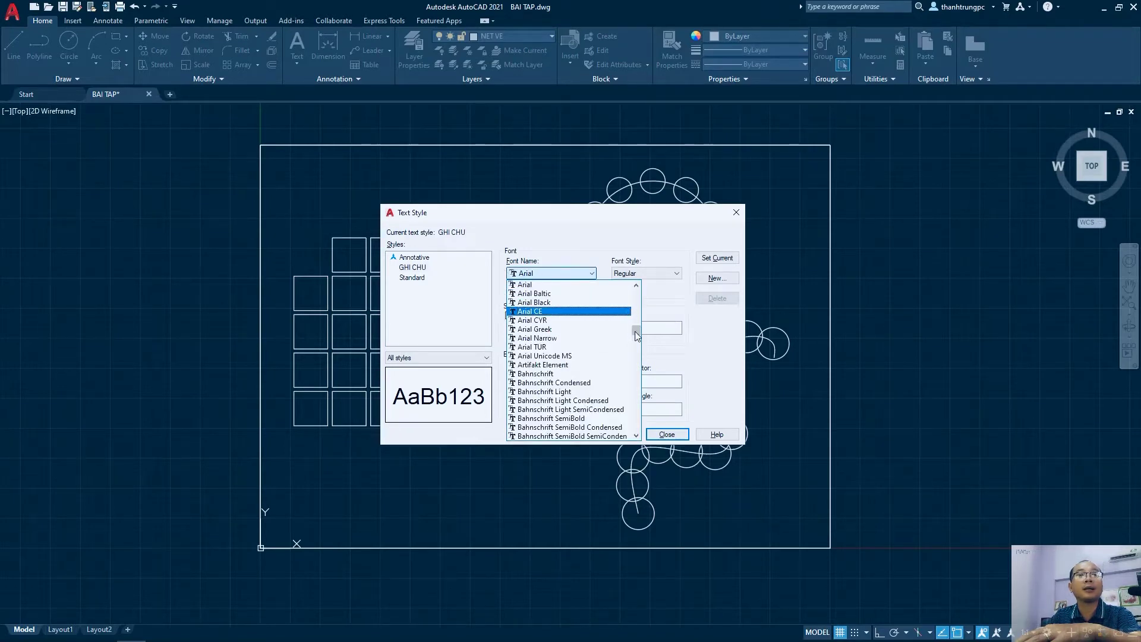
key("t")
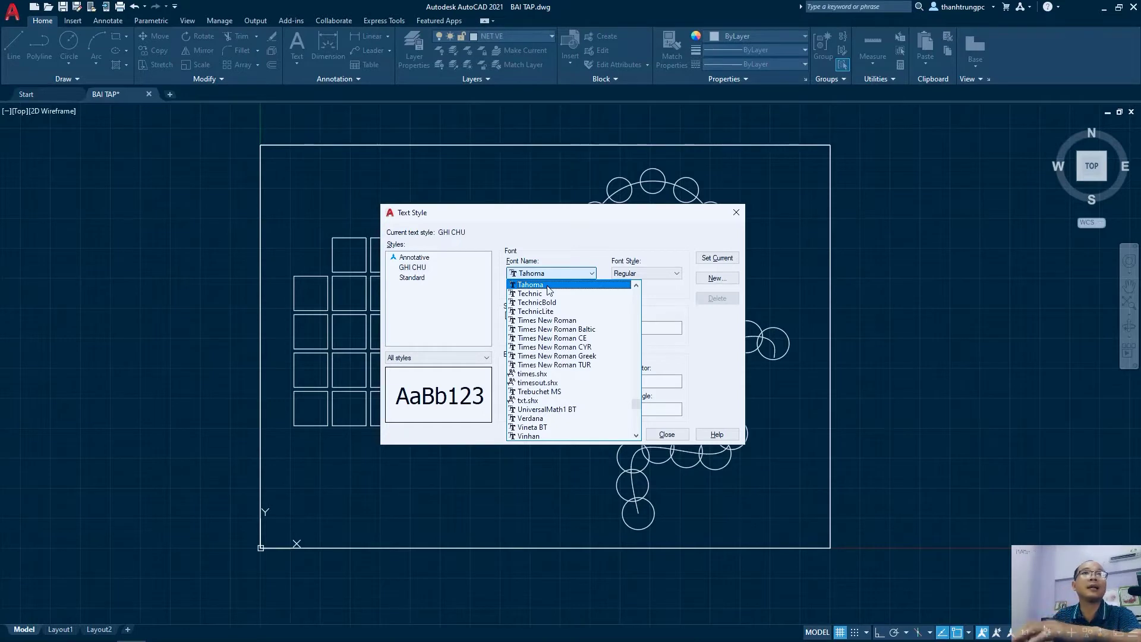
left_click(547, 287)
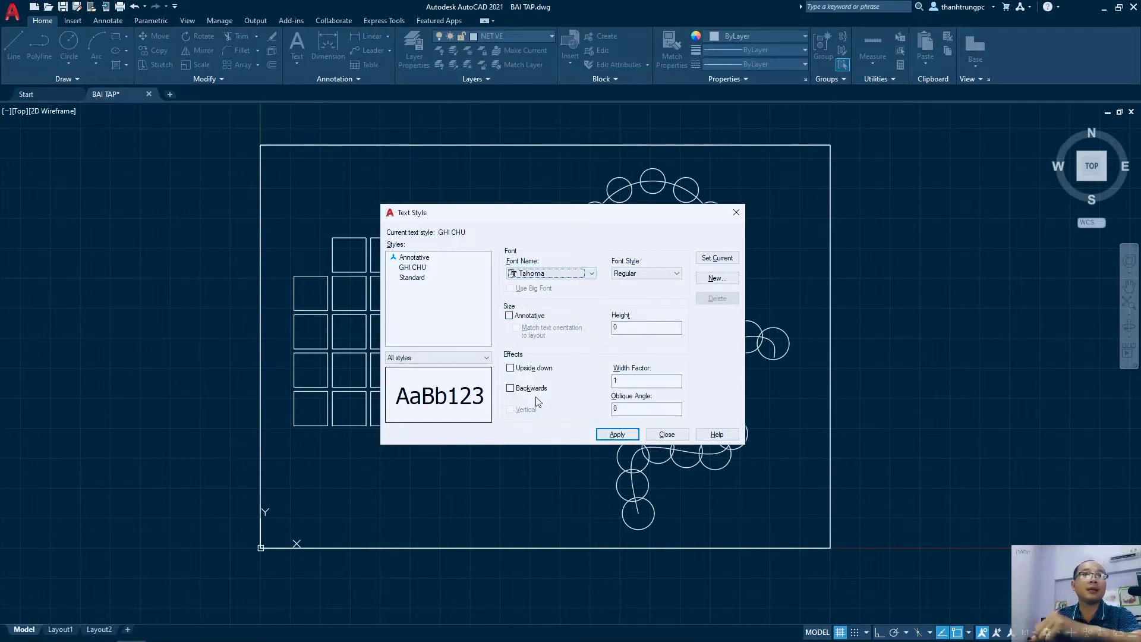
- Apply the Tahoma font to GHI CHU and close the Text Style dialog
left_click(630, 327)
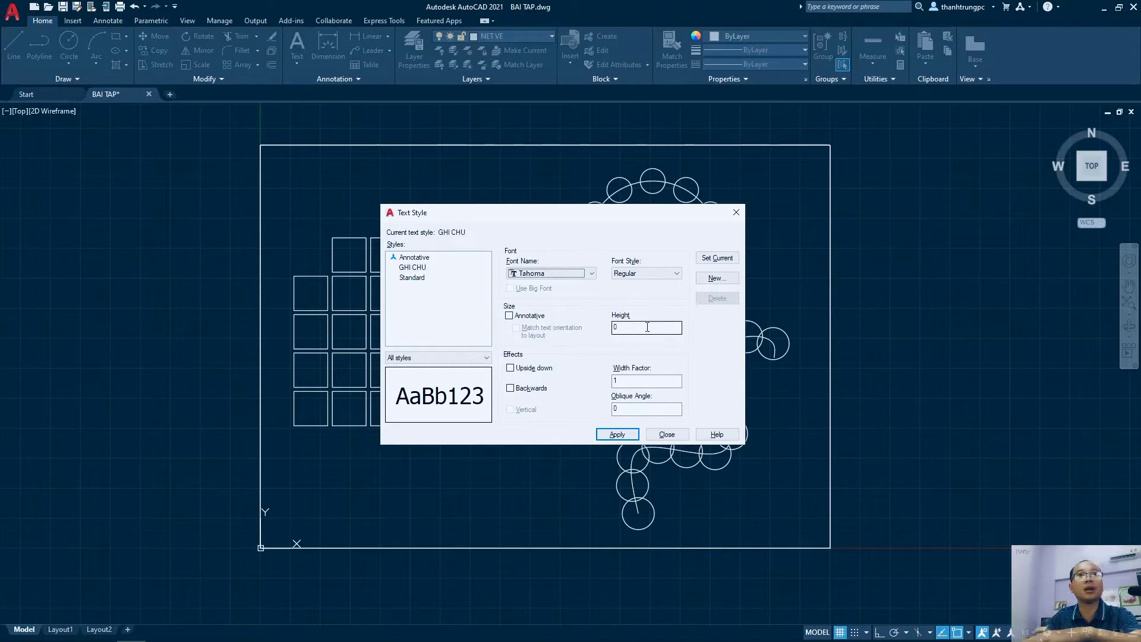
left_click(651, 382)
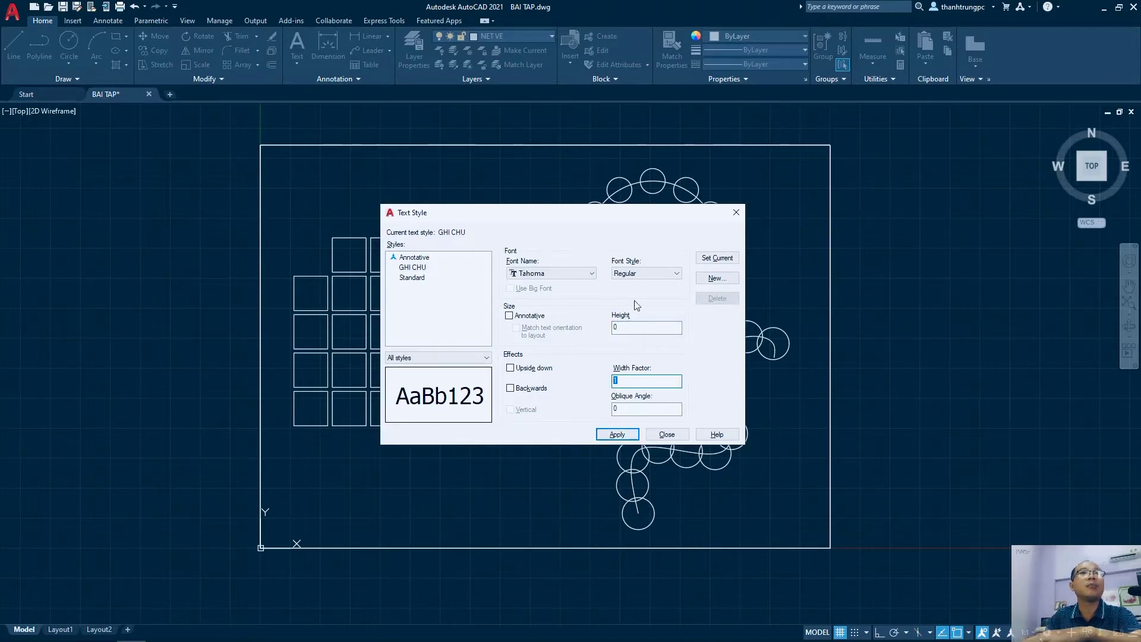
left_click(616, 436)
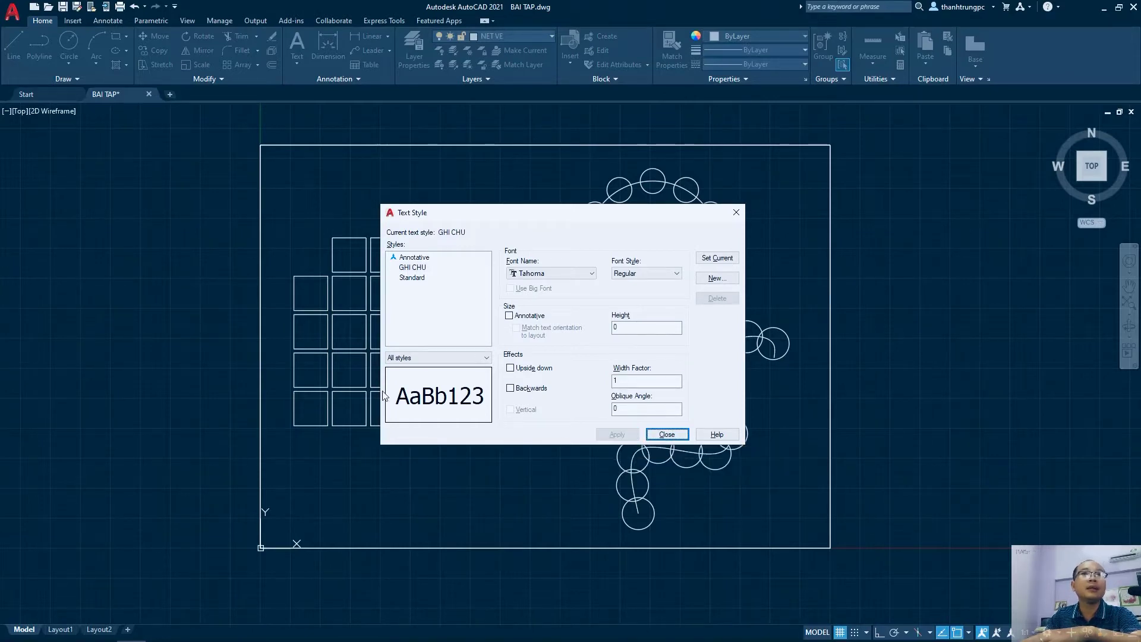
left_click(667, 434)
middle_click_drag(513, 298, 517, 292)
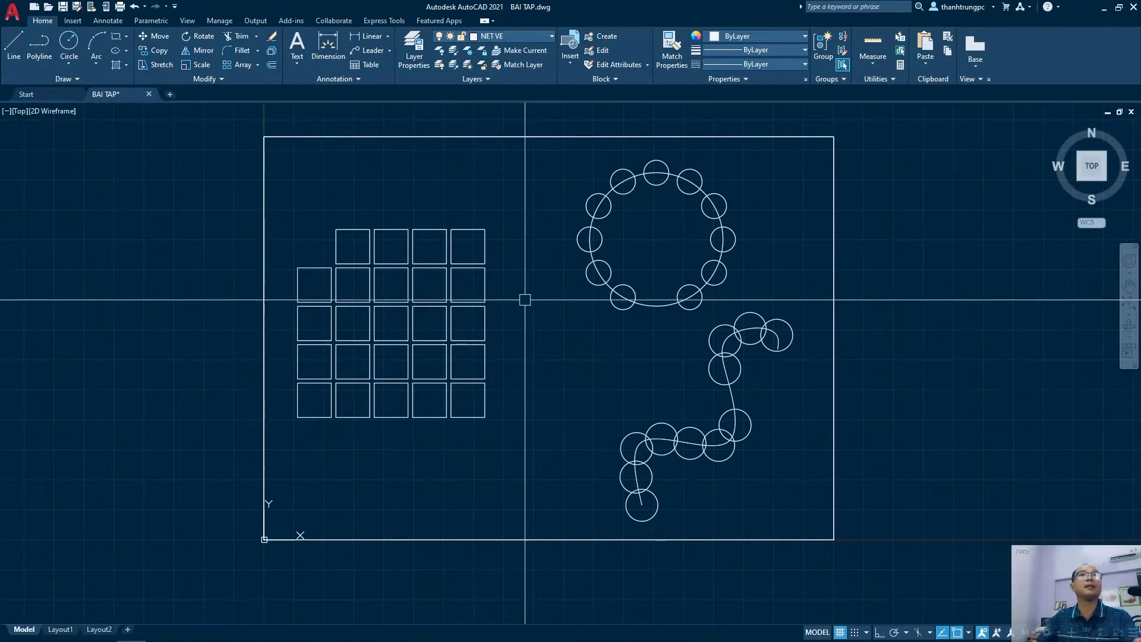
- Create a multiline text reading ABC with text height 250
type("MT")
key("Return")
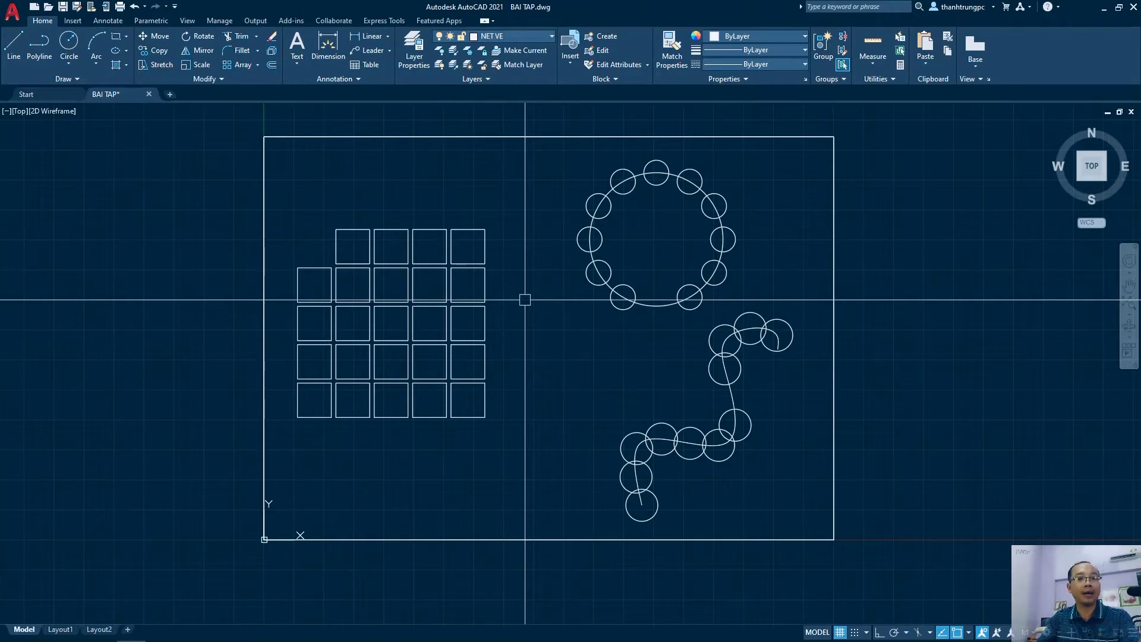
type("T")
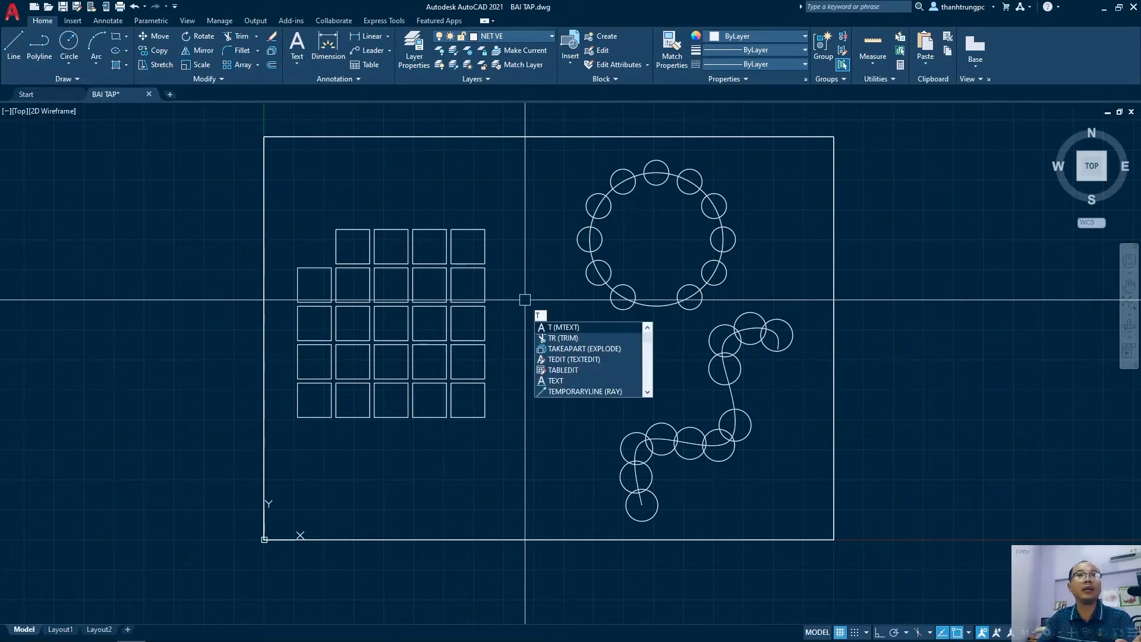
key("Escape")
type("MT")
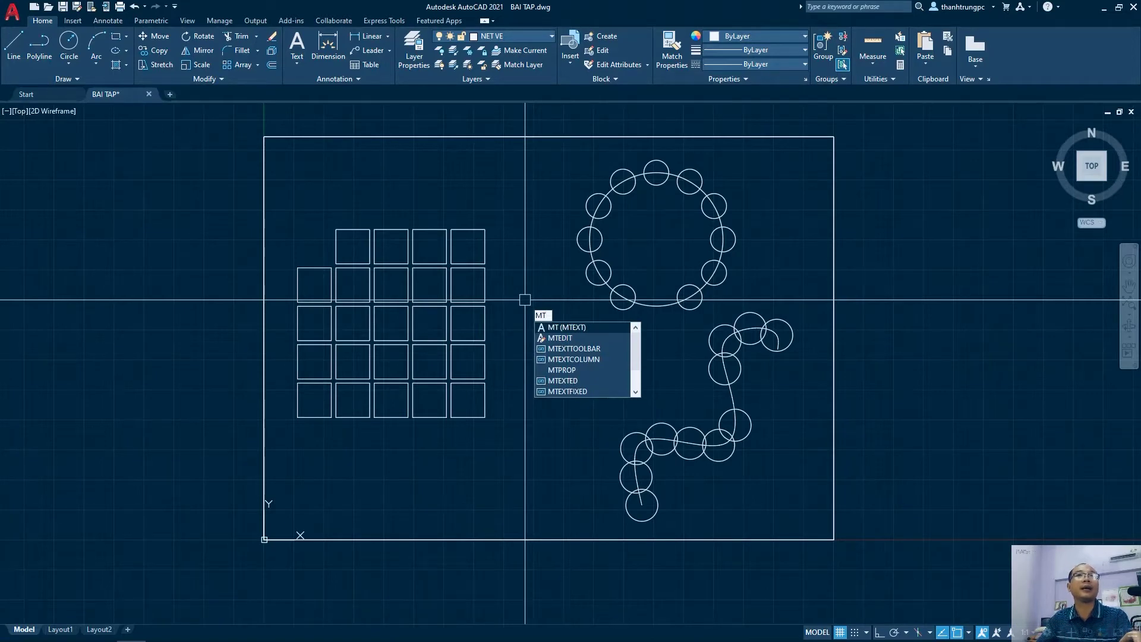
left_click(462, 518)
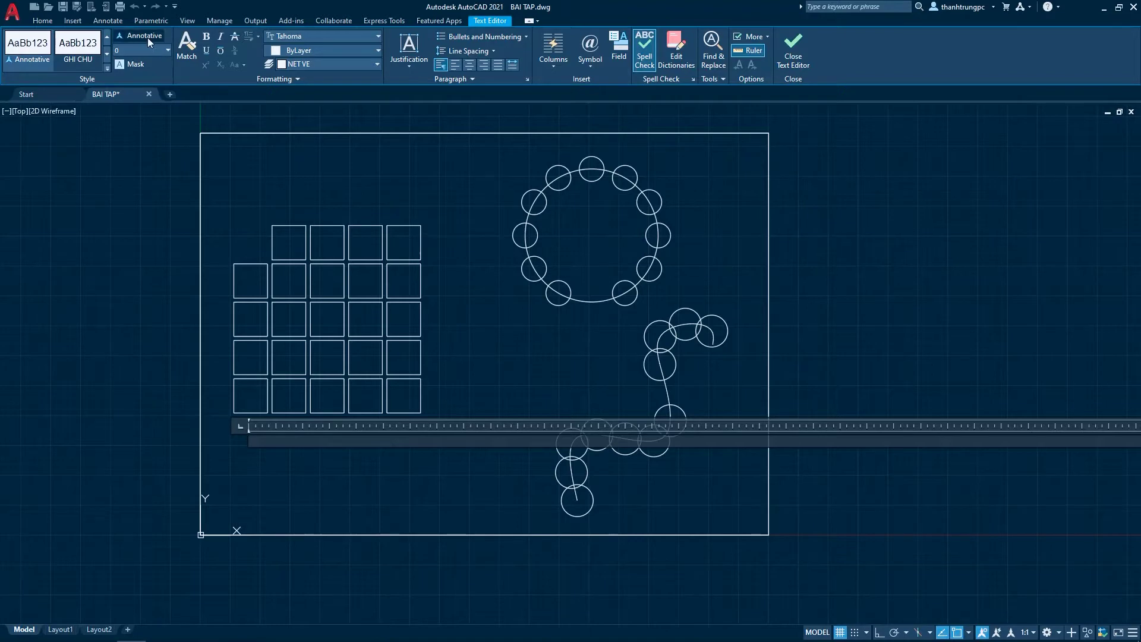
type("6")
type("ABC")
left_click_drag(281, 440, 212, 432)
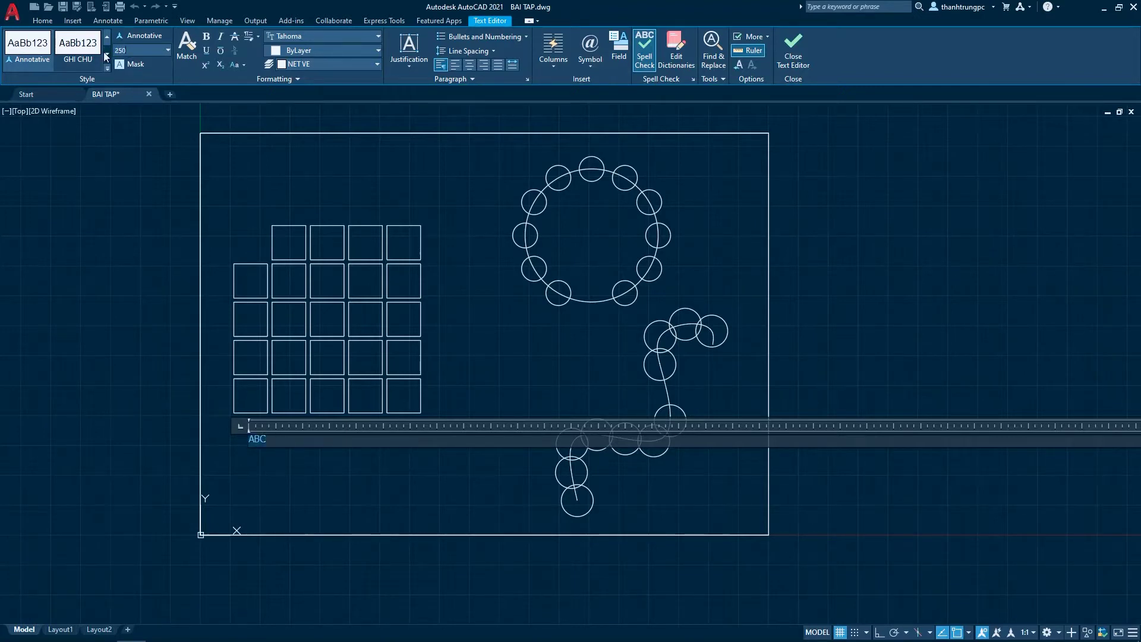
left_click(351, 439)
left_click(131, 51)
type("0")
key("Return")
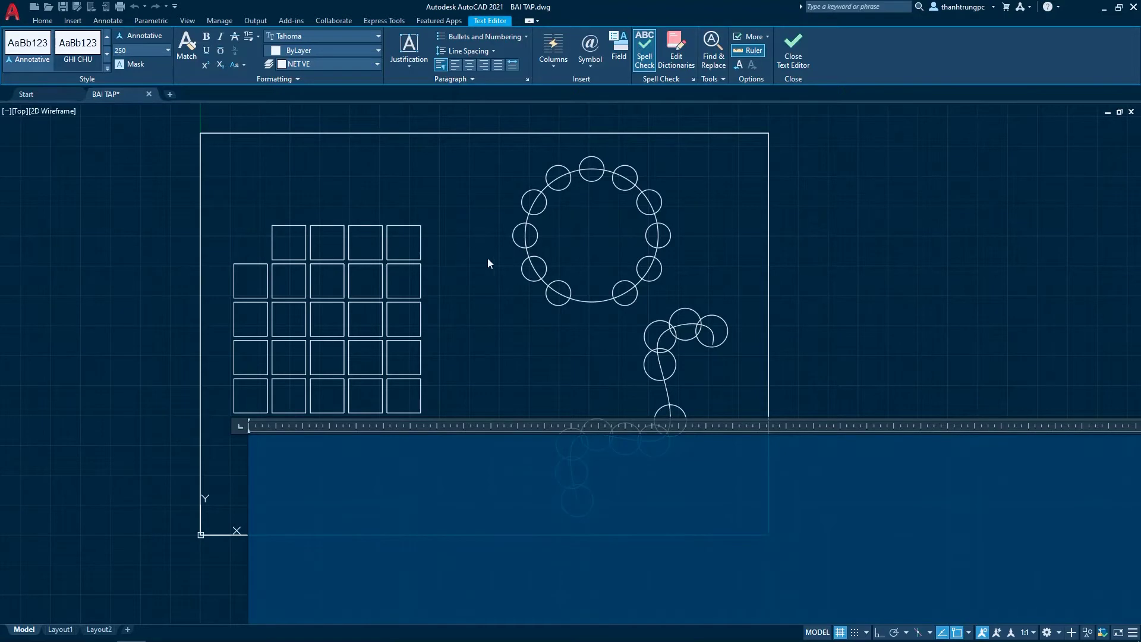
left_click(793, 50)
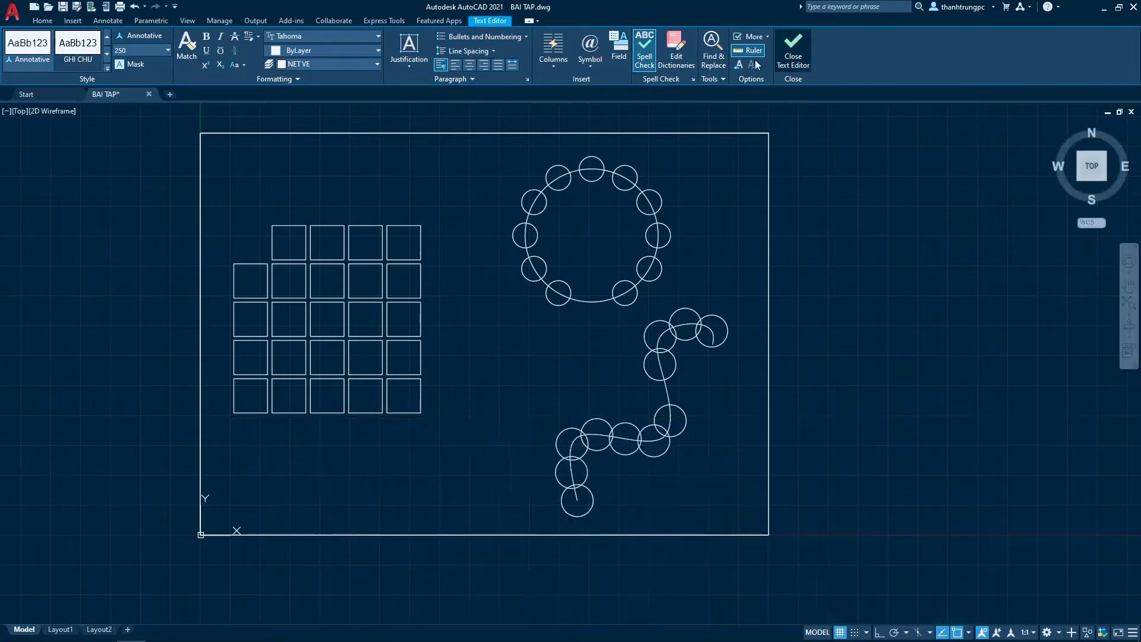
- Move the ABC text up and right toward the grid of squares
scroll(319, 415, "up", 4)
left_click(268, 442)
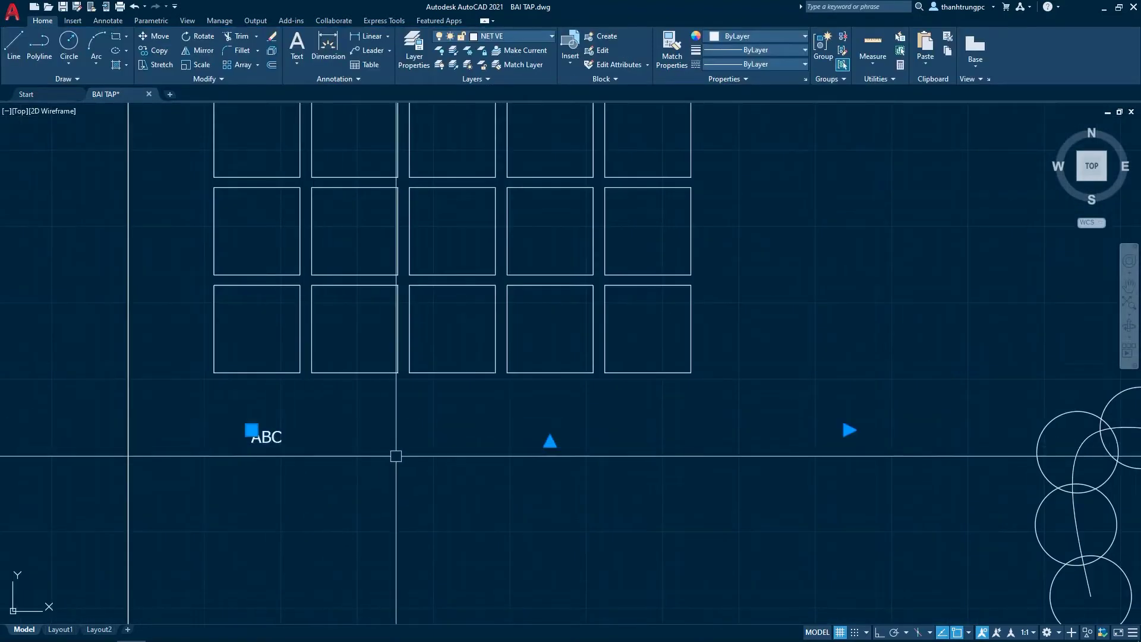
key("m")
key("Return")
left_click(305, 427)
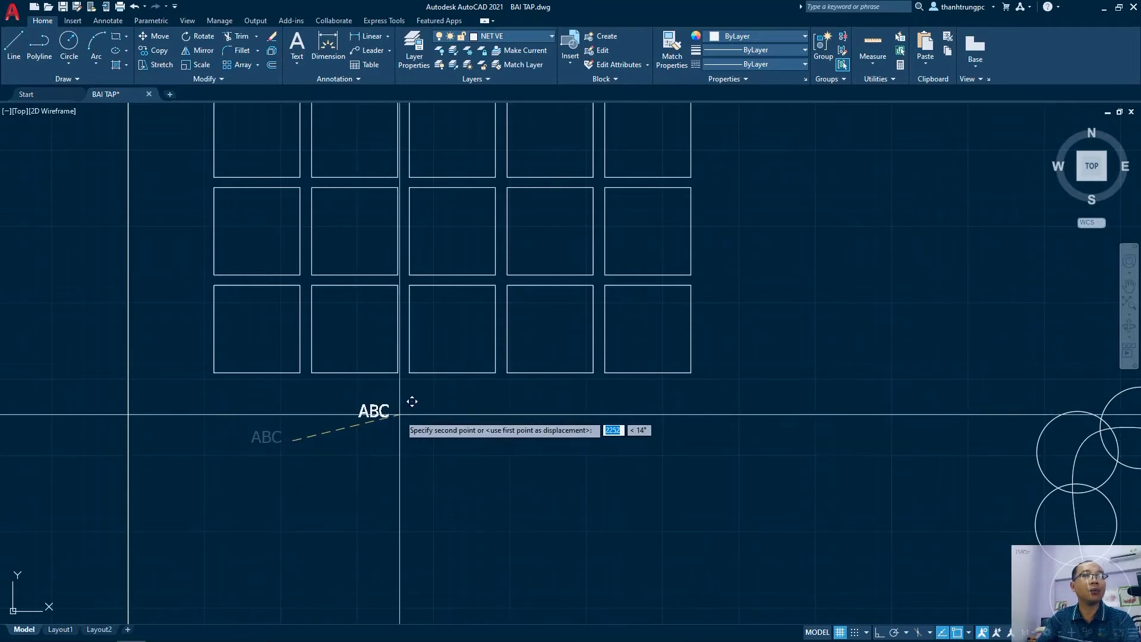
left_click(410, 400)
middle_click_drag(416, 453, 362, 465)
- Retype the ABC label as HÌNH CHỮ NHẬT with TL:1/100 on a second line
double_click(318, 423)
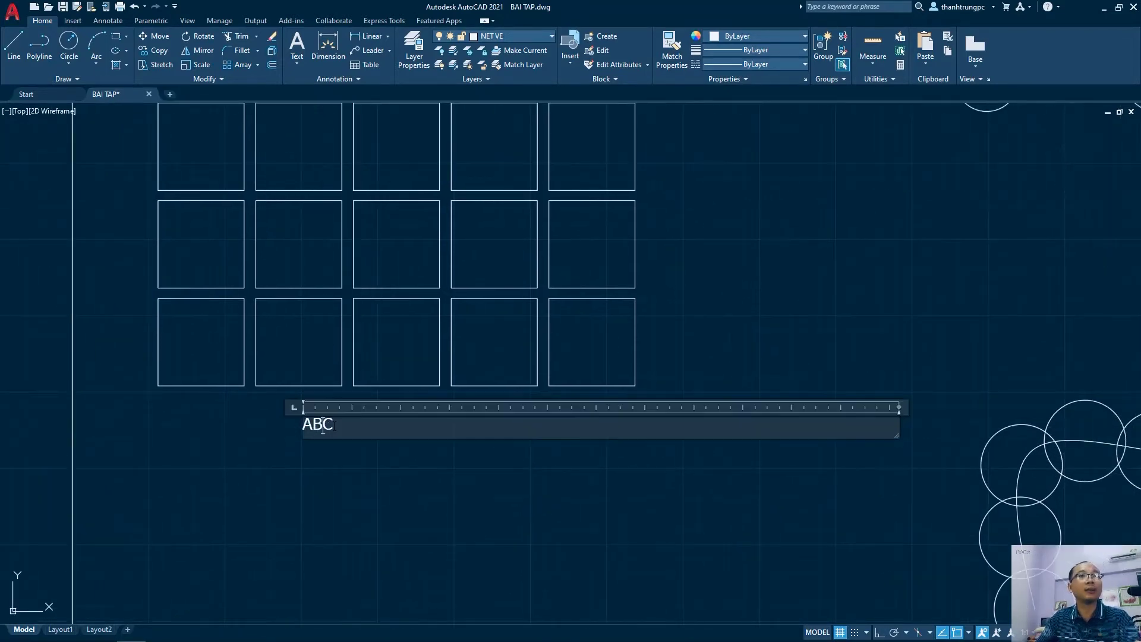
type("H")
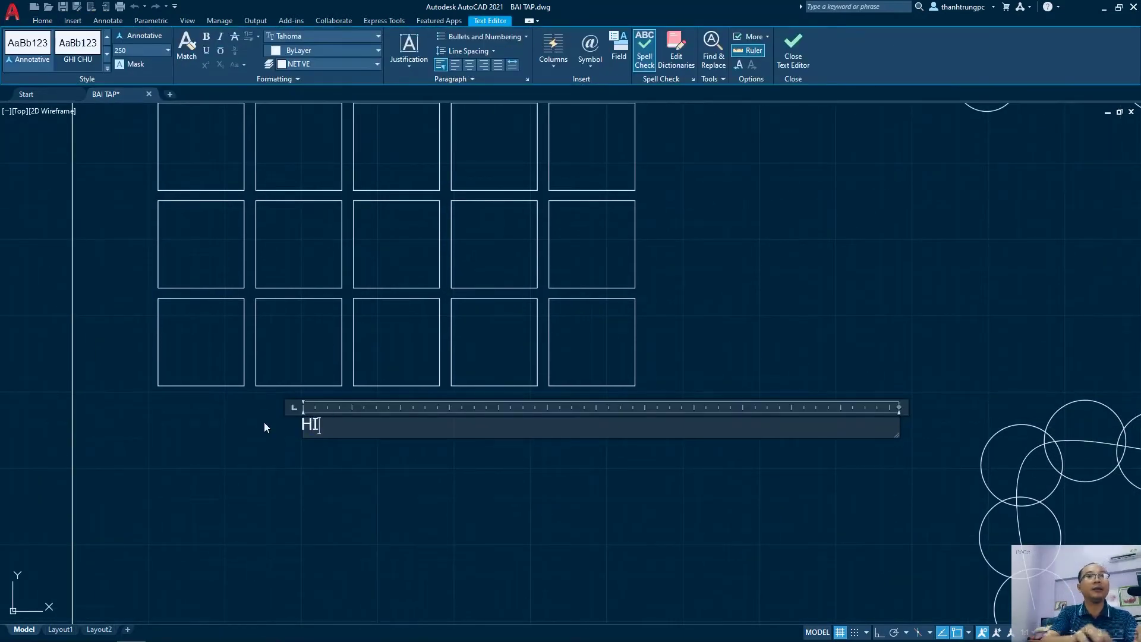
type("ÌNH CHỮ NHẬT")
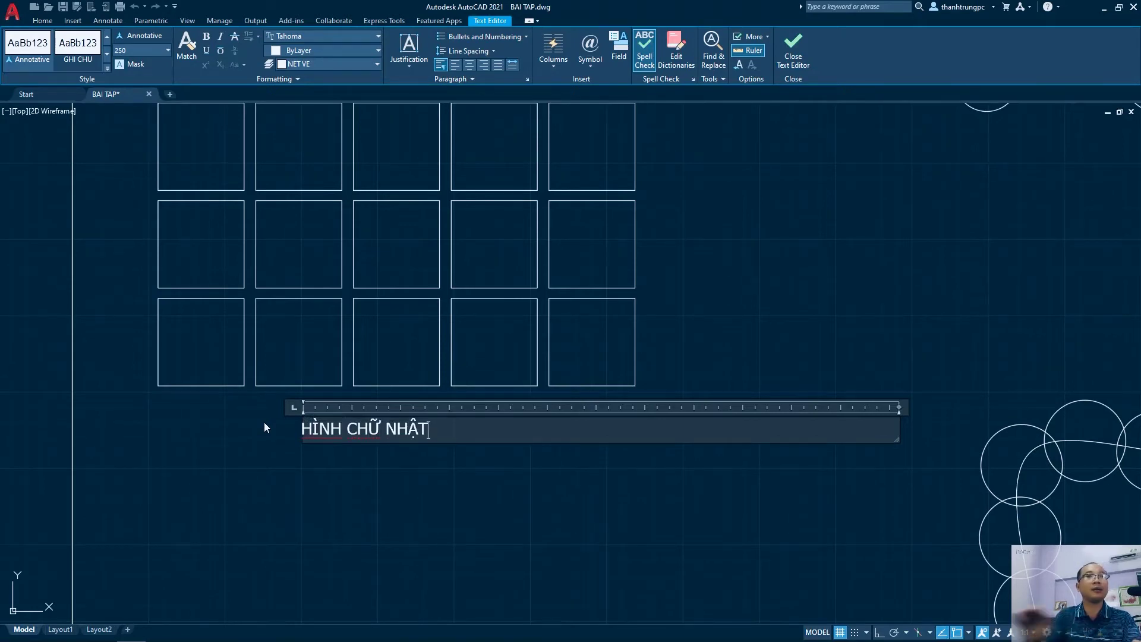
key("Return")
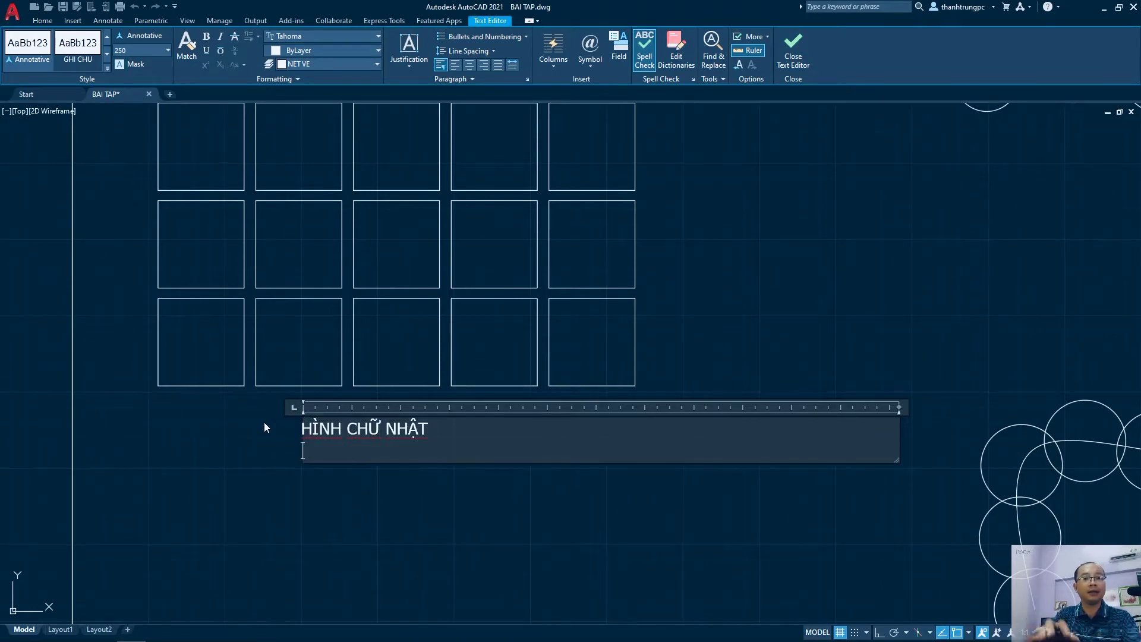
type("TL:")
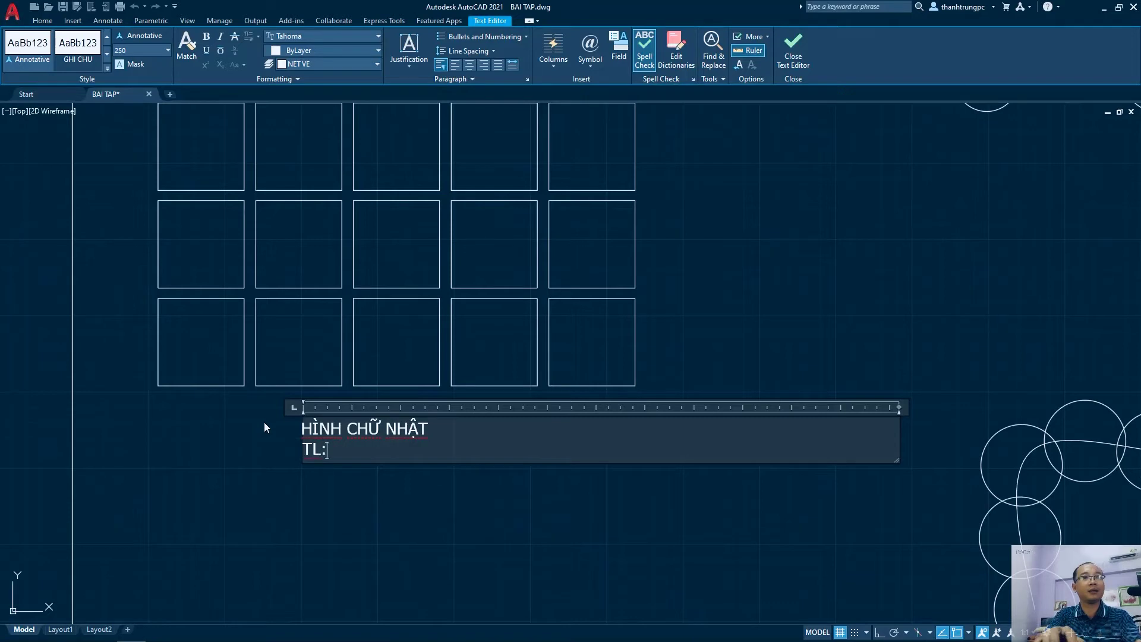
type("1/100")
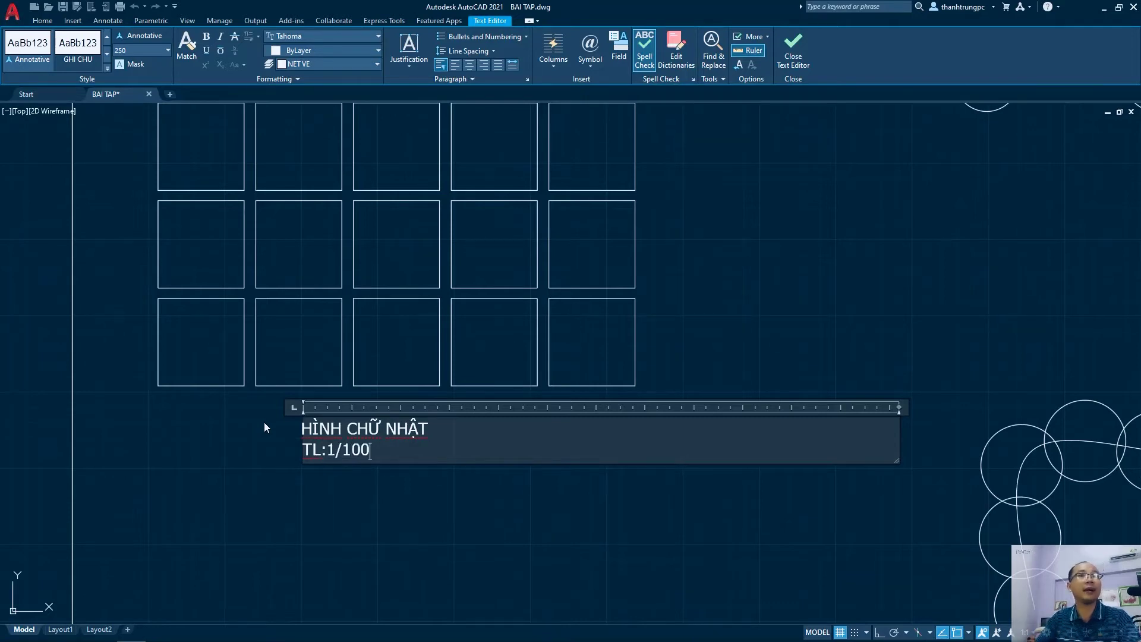
- Make the TL:1/100 line 150 high and underline the HÌNH CHỮ NHẬT line
left_click(364, 481)
double_click(336, 450)
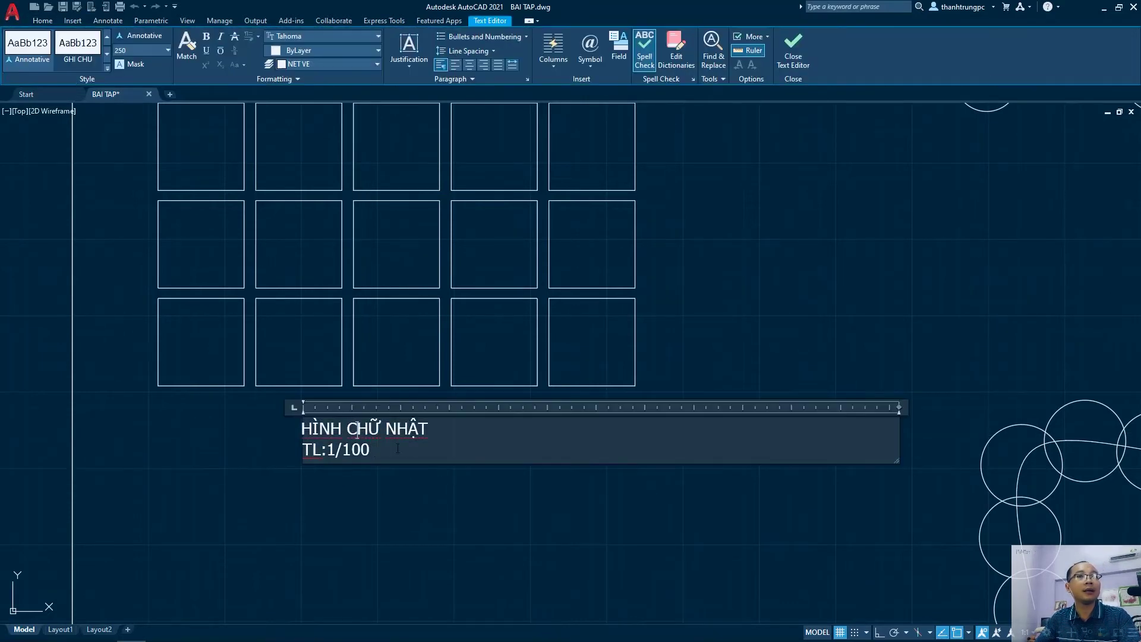
left_click_drag(371, 450, 287, 452)
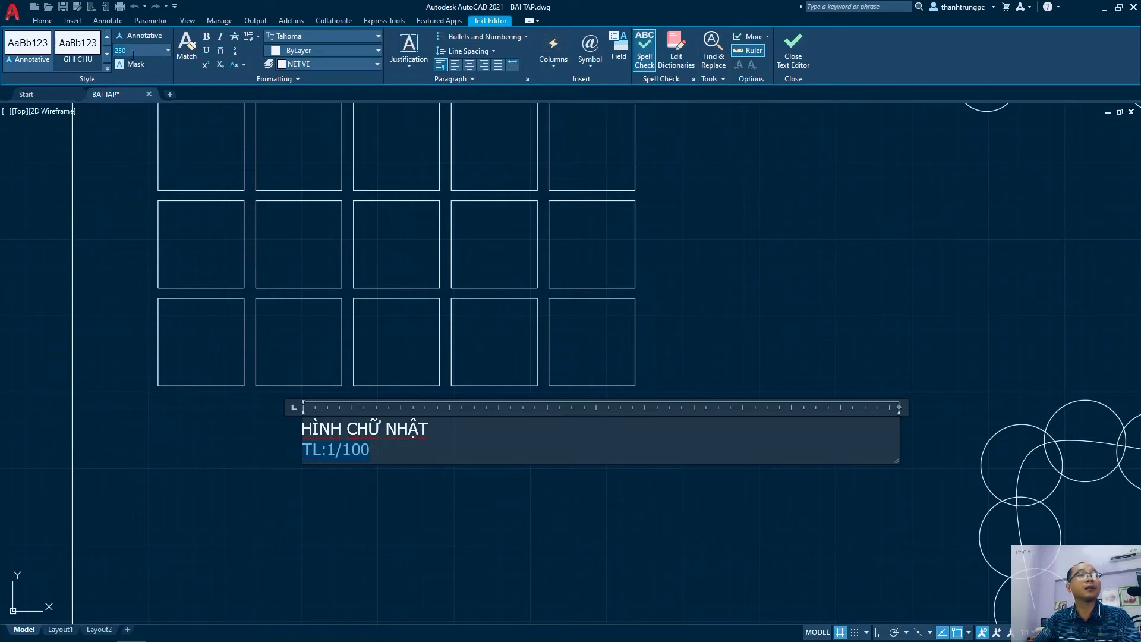
type("150")
key("Return")
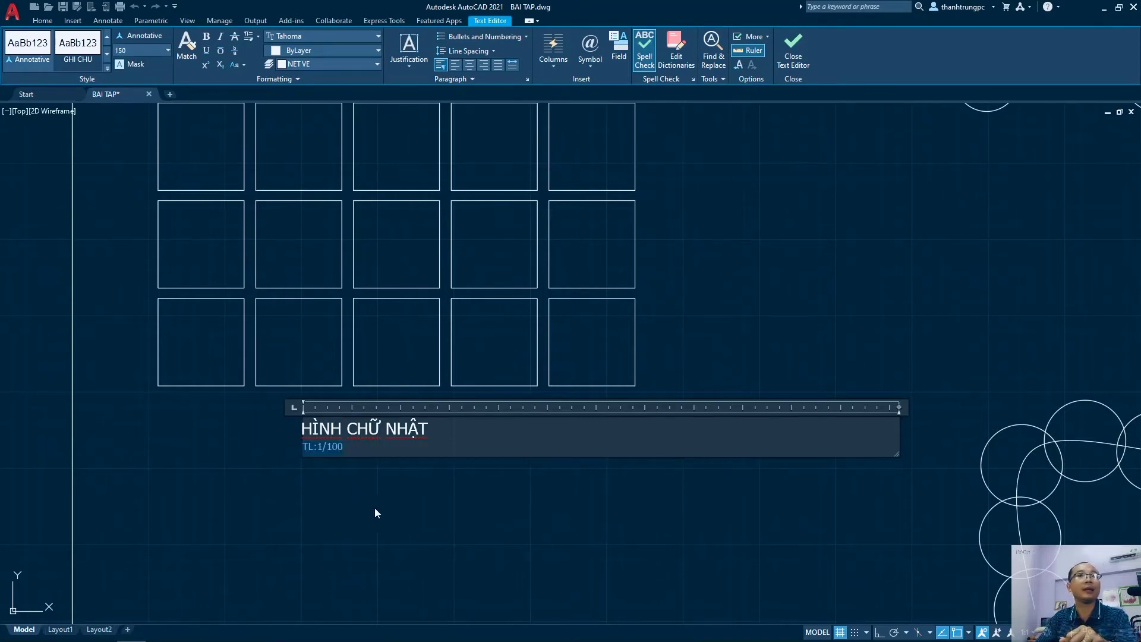
left_click(375, 513)
double_click(383, 414)
left_click_drag(419, 414, 303, 415)
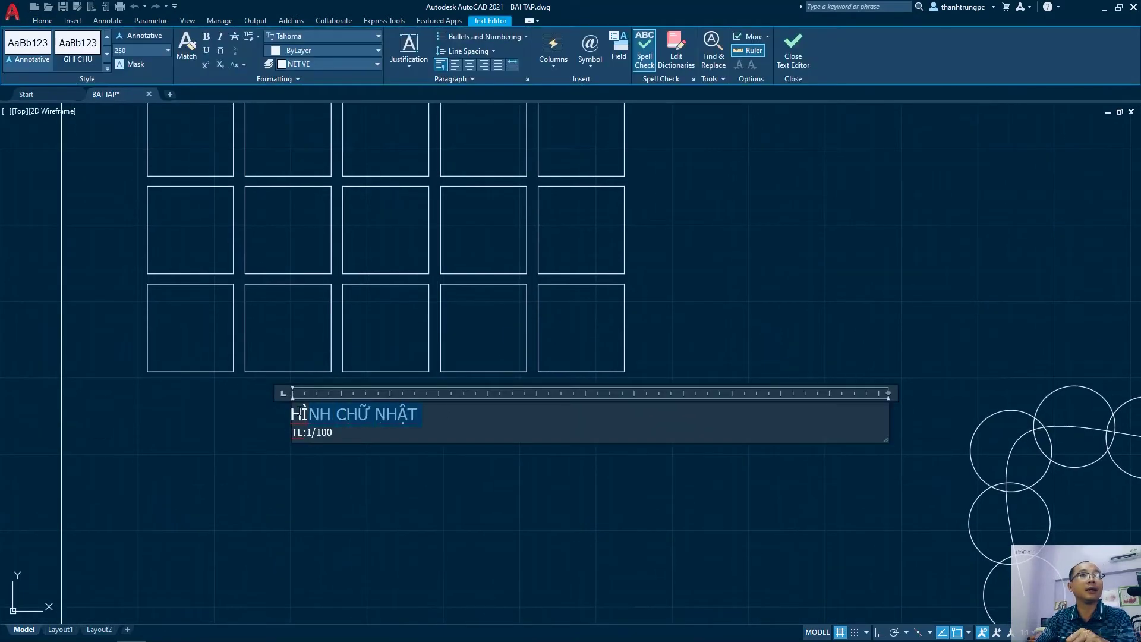
left_click(207, 55)
left_click(415, 505)
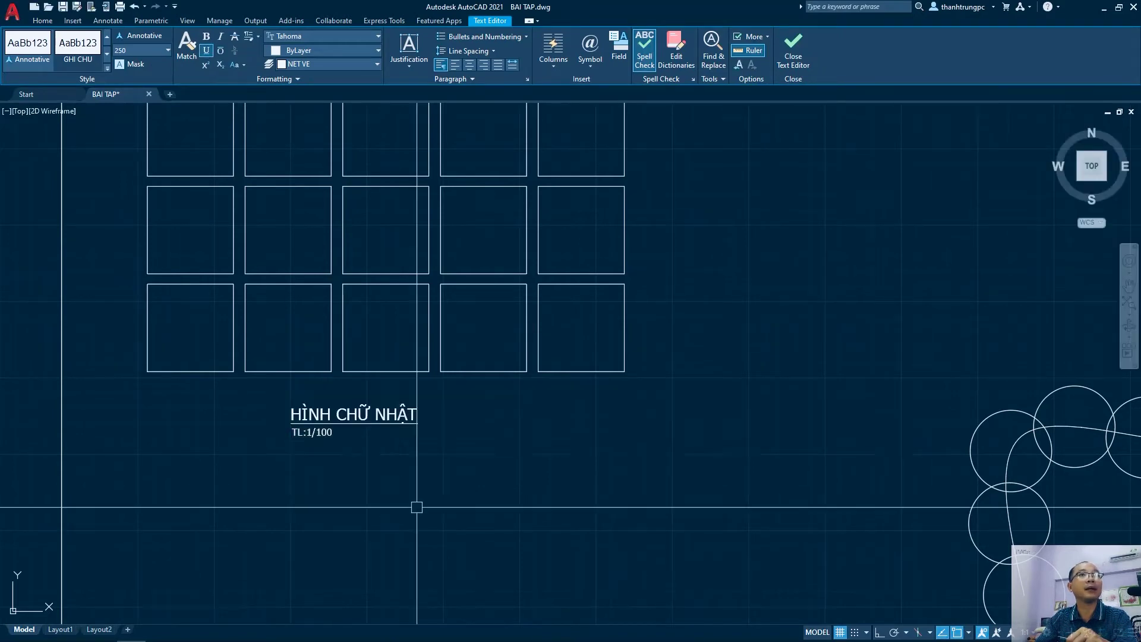
- Move the HÌNH CHỮ NHẬT title slightly higher
key("m")
key("Return")
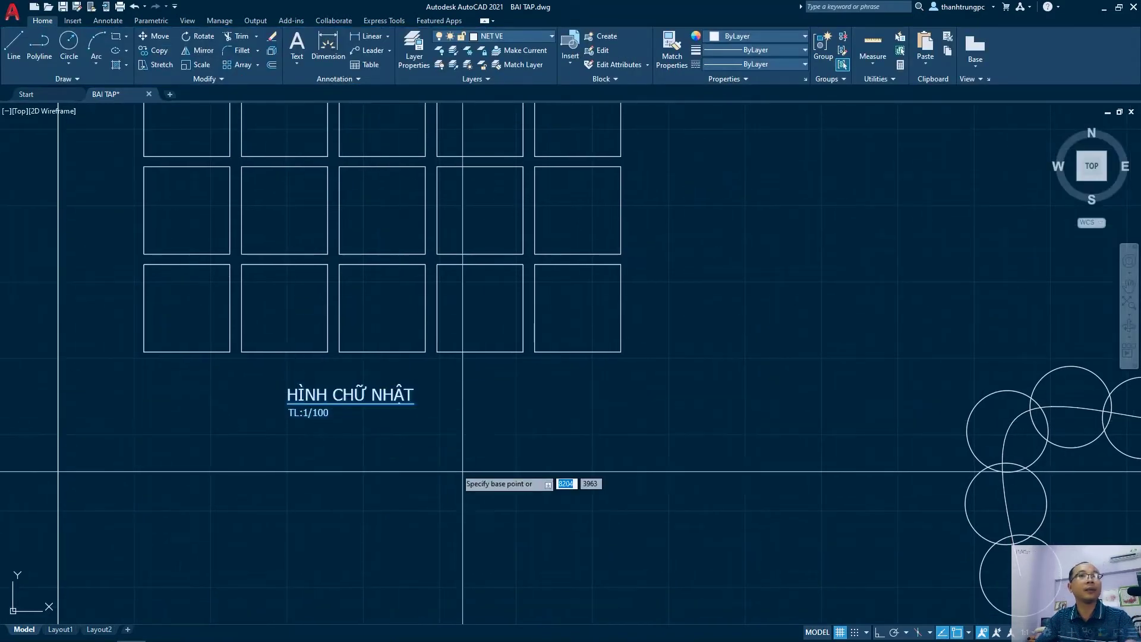
left_click(351, 394)
key("Return")
left_click(464, 472)
left_click(464, 463)
- Copy the title label beside the chain of circles
scroll(472, 454, "down", 2)
scroll(369, 501, "down", 1)
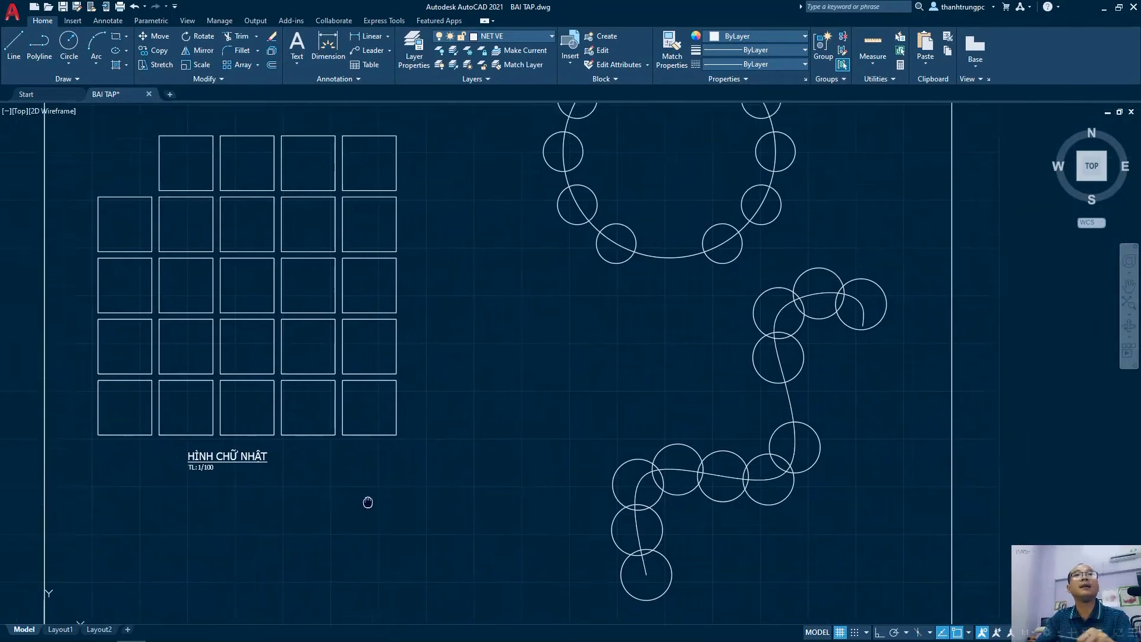
scroll(377, 531, "up", 1)
middle_click_drag(377, 530, 398, 483)
type("co")
key("Return")
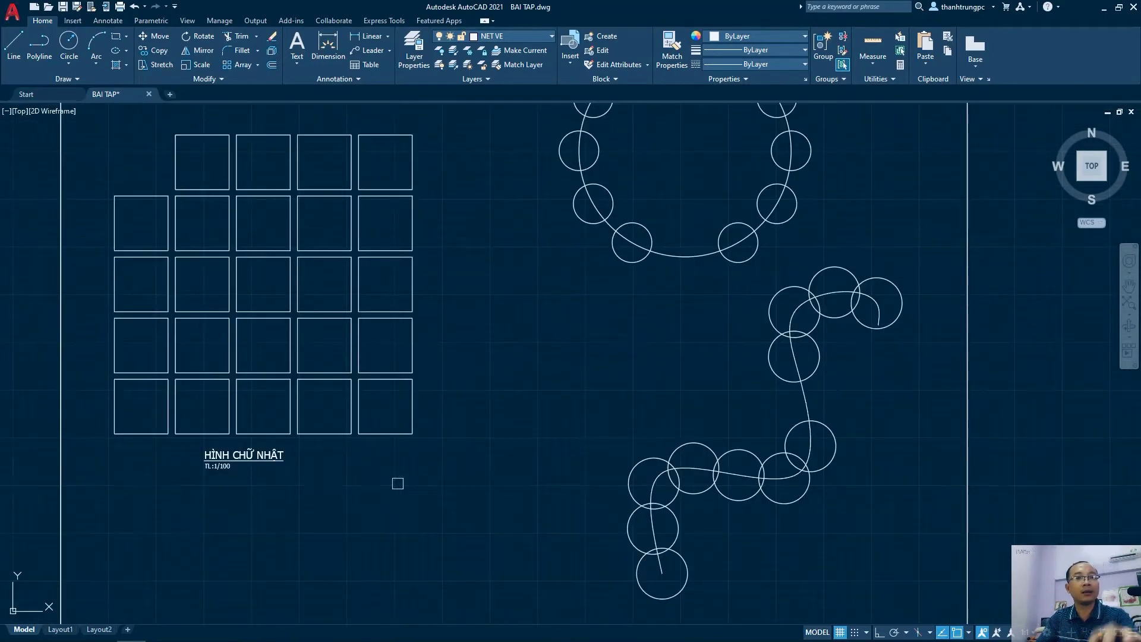
left_click(238, 457)
key("Return")
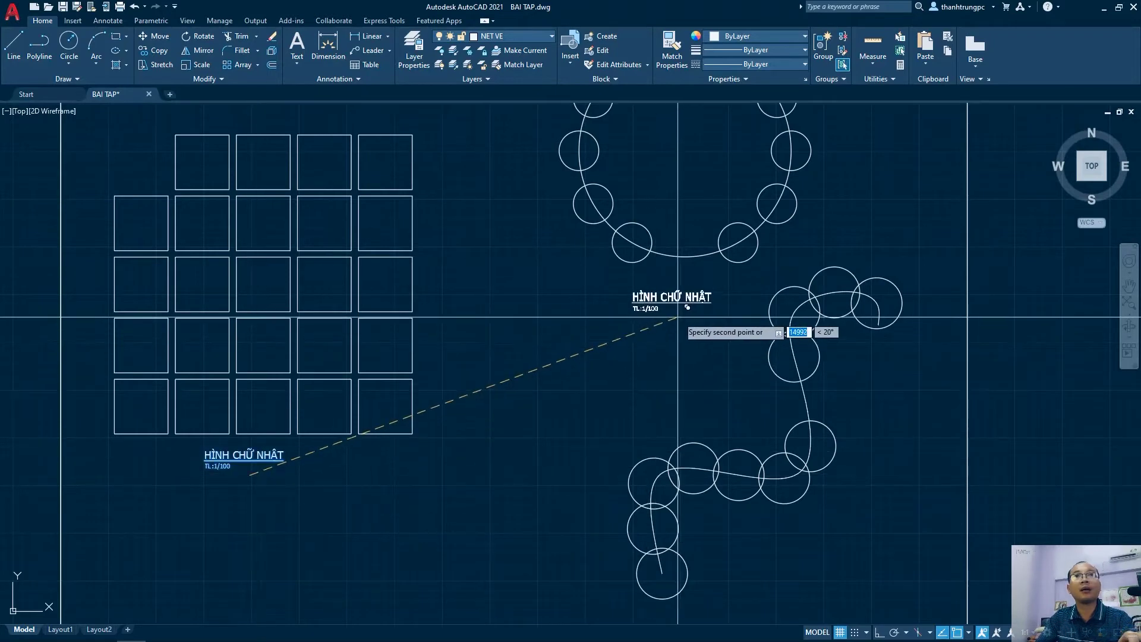
middle_click_drag(562, 369, 512, 306)
left_click(704, 458)
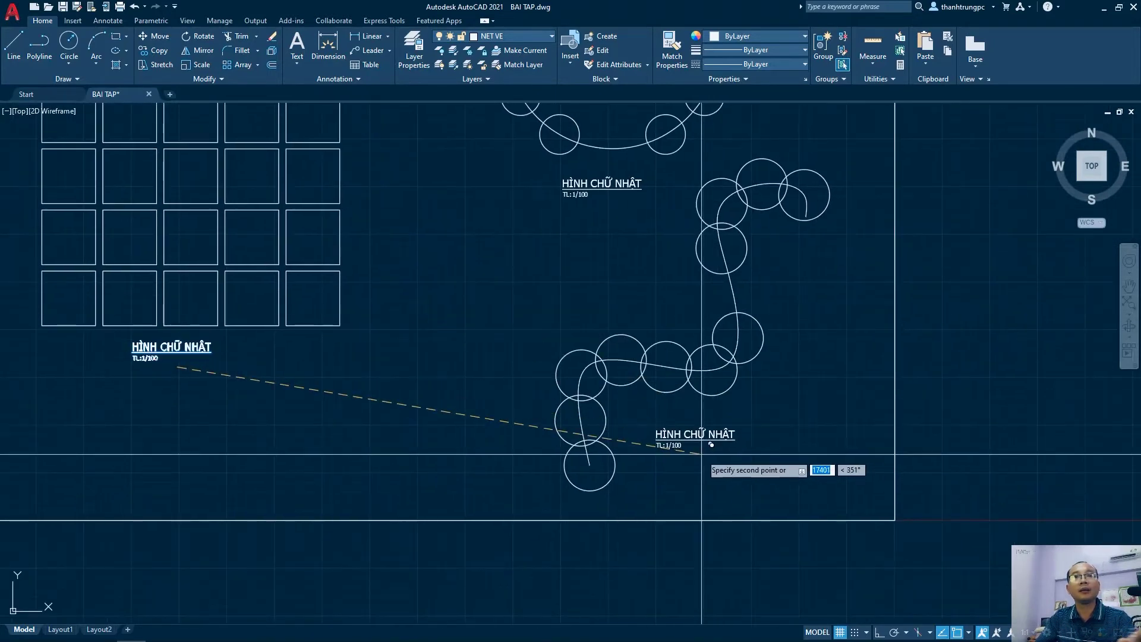
key("Return")
- Retitle the copied label by the circle chain as HÌNH THỨ 3
double_click(750, 432)
left_click_drag(750, 433, 656, 434)
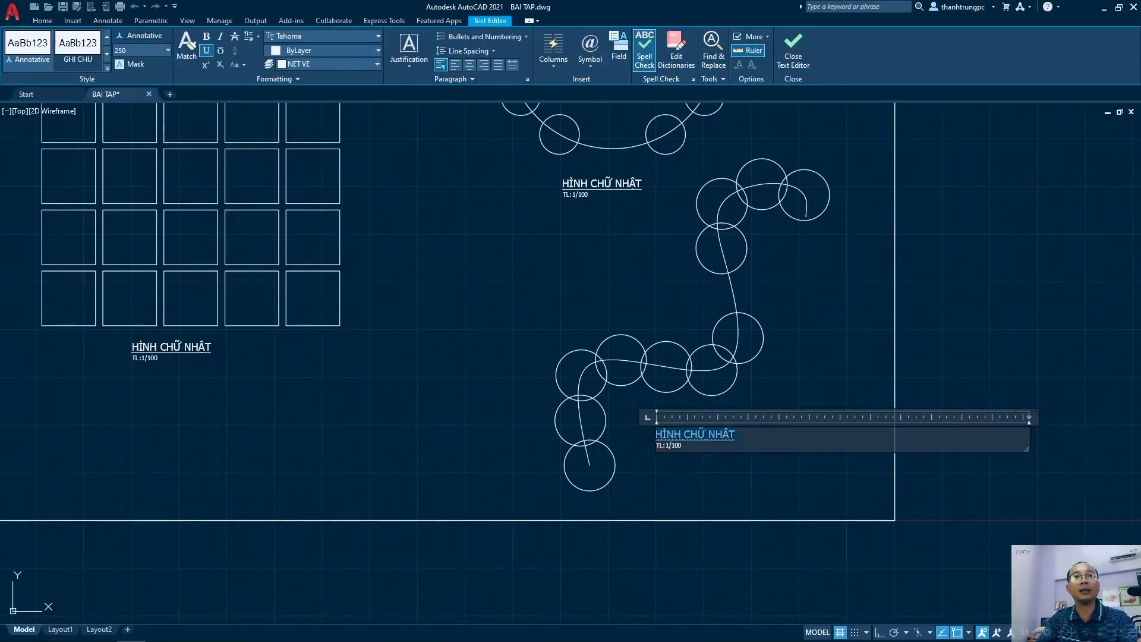
key("BackSpace")
type("HINHf ")
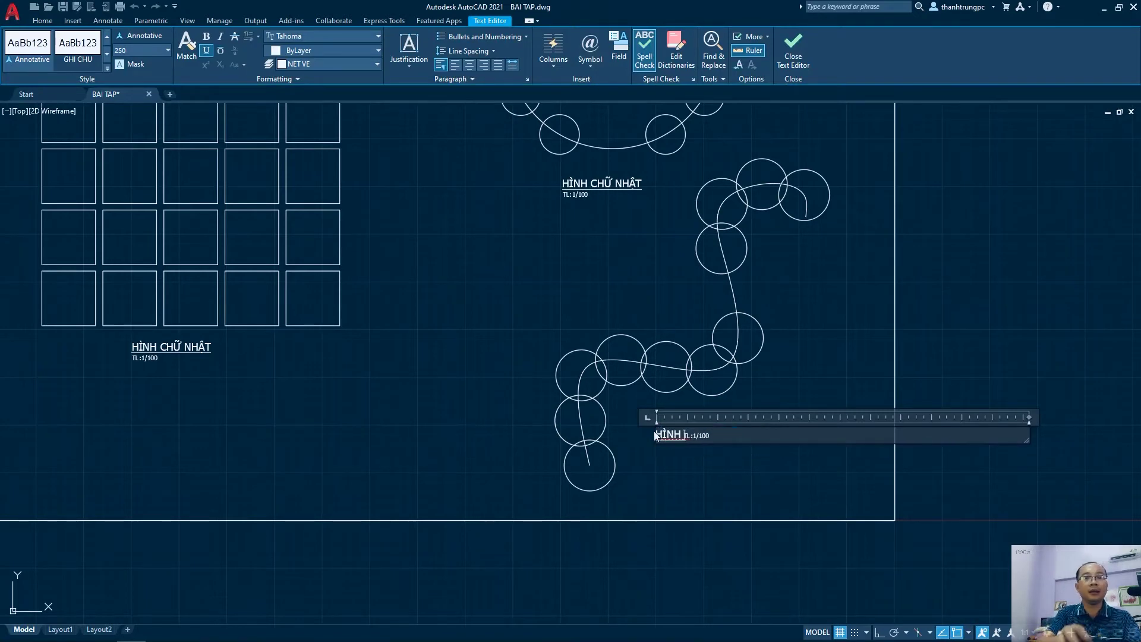
type("THỨ 3")
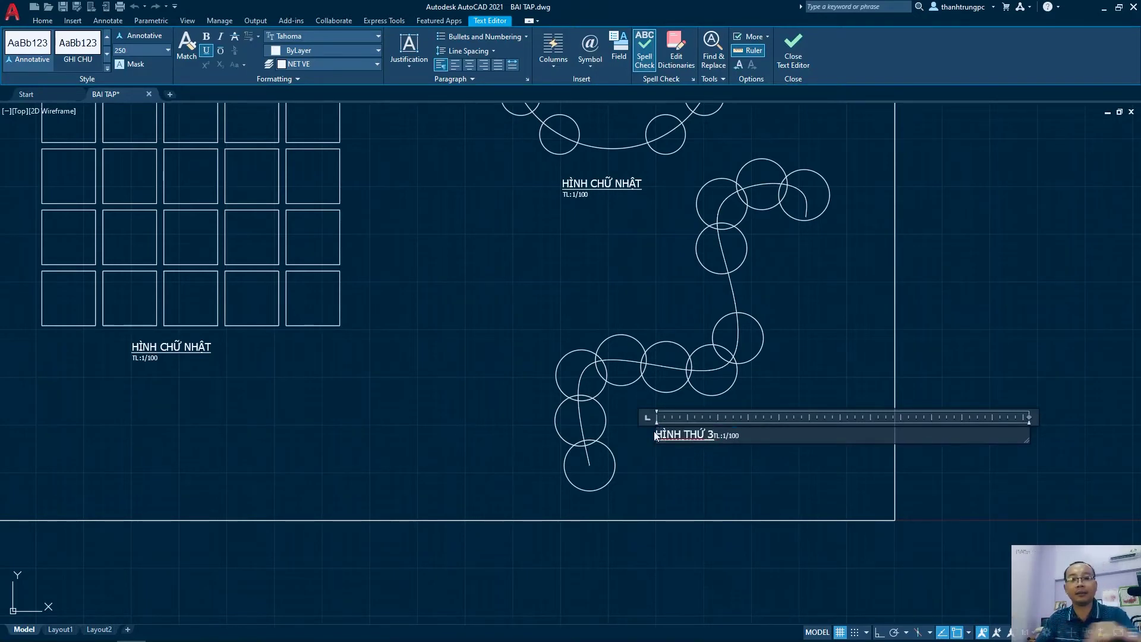
key("Return")
left_click(678, 502)
- Retitle the label under the circle ring as HÌNH THỨ 2
double_click(566, 181)
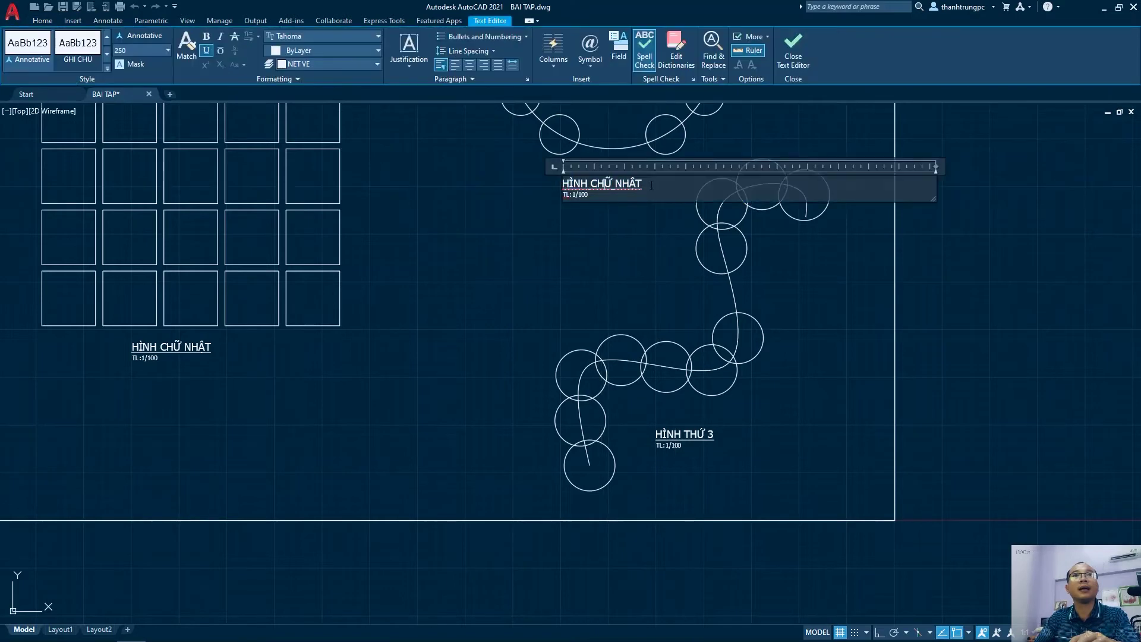
left_click_drag(598, 183, 642, 183)
type("THỨ")
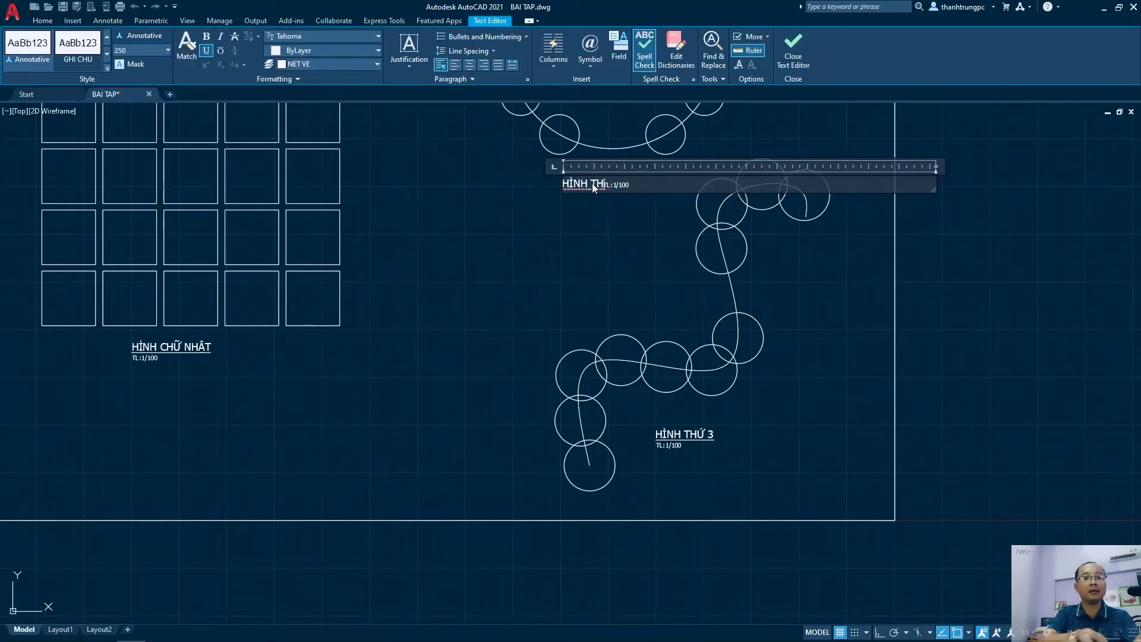
type(" 2")
key("Return")
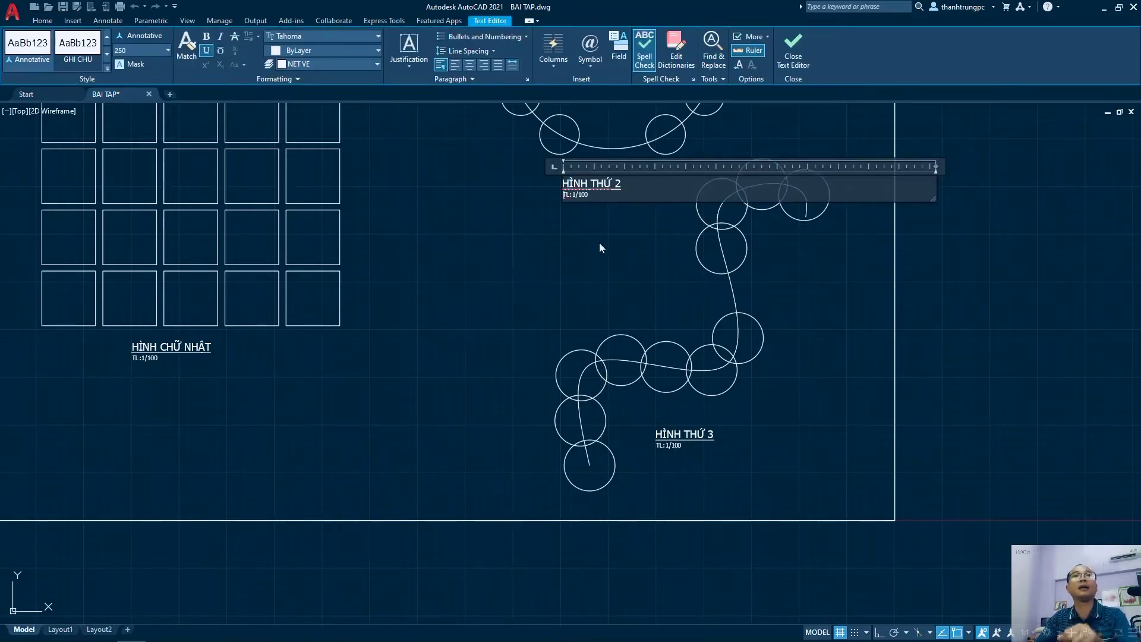
left_click(599, 242)
scroll(538, 297, "down", 3)
scroll(544, 355, "up", 1)
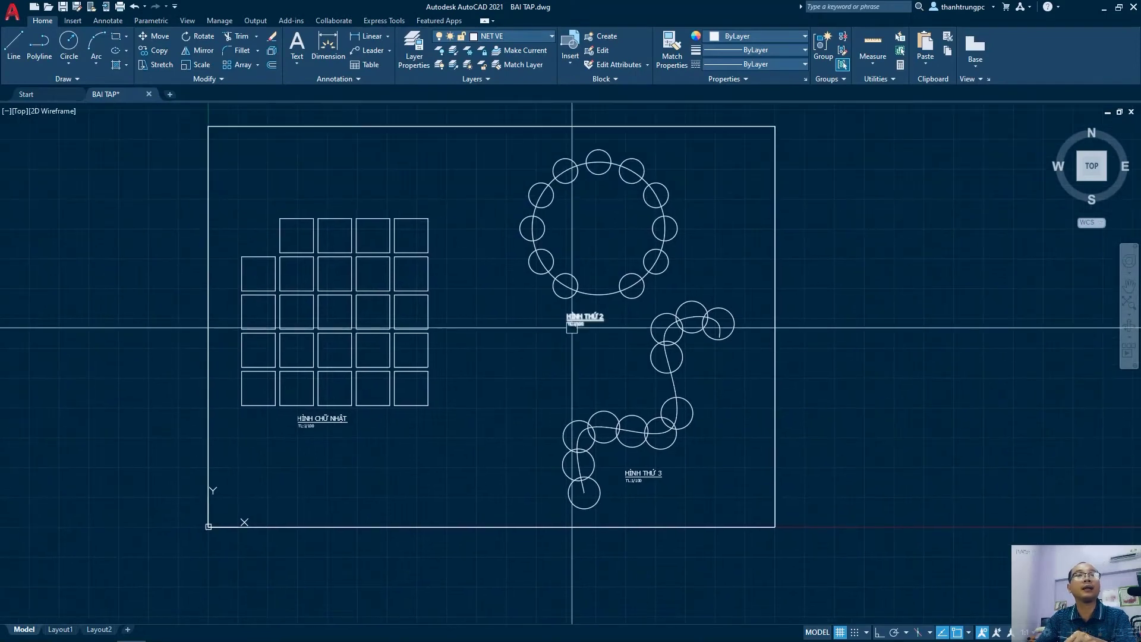
- Copy the HÌNH CHỮ NHẬT label to above the square grid
scroll(356, 410, "up", 2)
scroll(426, 407, "up", 2)
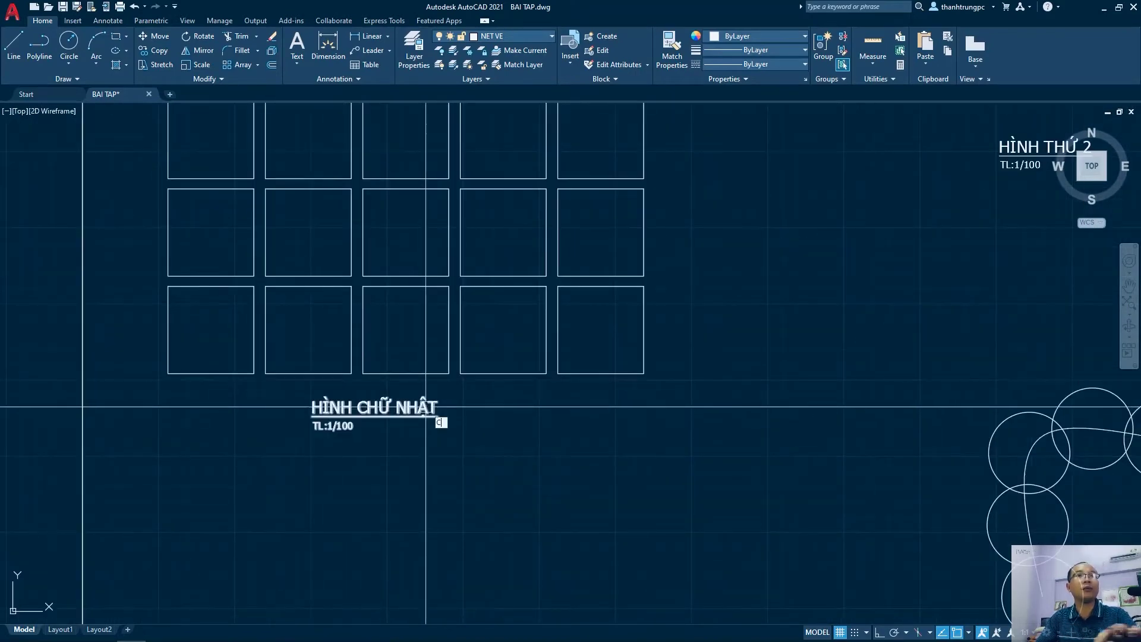
type("o")
key("space")
left_click(426, 416)
middle_click_drag(682, 326, 696, 520)
scroll(654, 476, "down", 2)
mouse_move(654, 476)
middle_mouse_down()
mouse_move(562, 414)
mouse_move(562, 433)
middle_mouse_up()
left_click(455, 247)
scroll(385, 290, "up", 3)
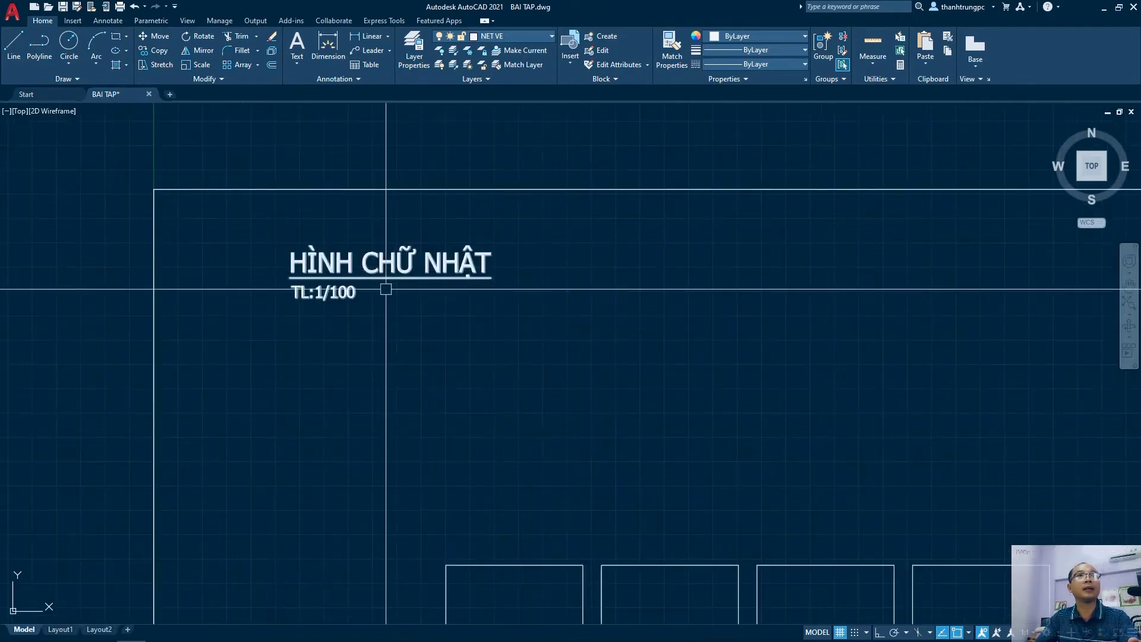
- Scale the copied label by a factor of 2
type("sc")
key("space")
left_click(321, 265)
key("space")
left_click(285, 274)
type("2")
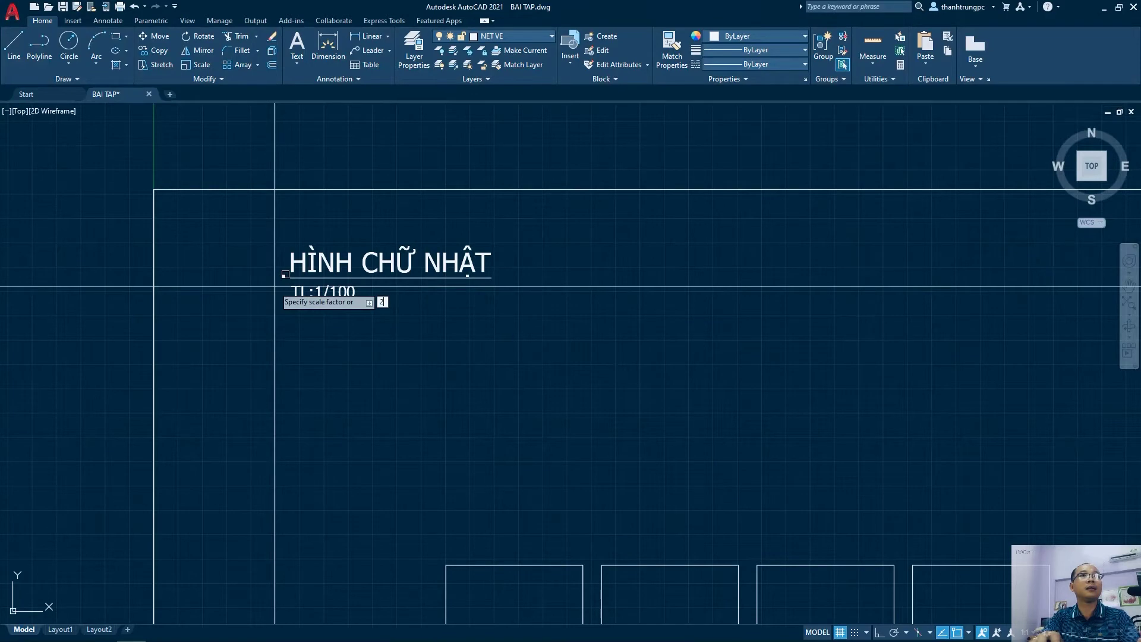
key("Return")
- Move the enlarged label to the frame's top-left corner
middle_click_drag(421, 331, 378, 344)
left_click(475, 358)
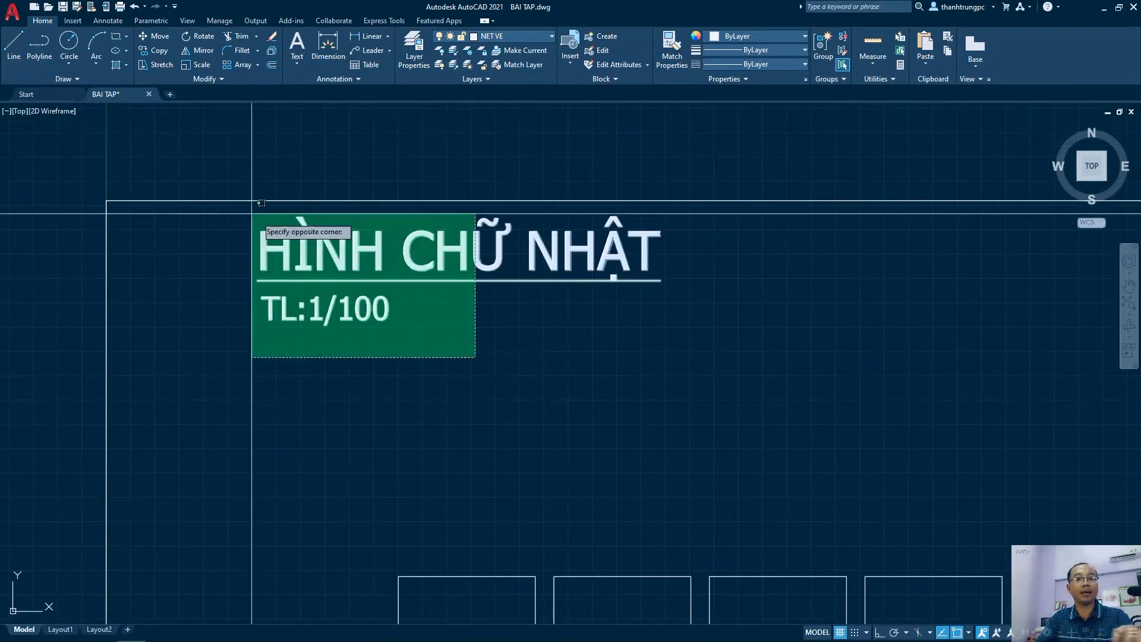
left_click(261, 202)
key("space")
left_click(632, 300)
left_click(615, 327)
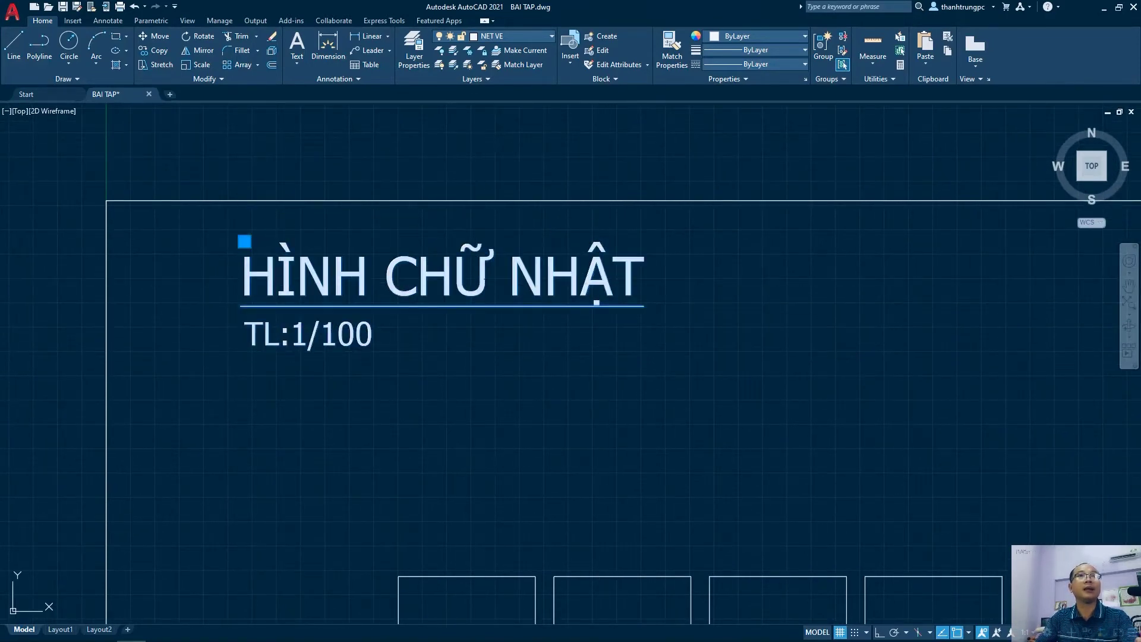
- Retitle the enlarged label as BẢN VẼ NHÁP, keeping TL:1/100 beneath
double_click(630, 279)
left_click_drag(644, 279, 236, 266)
type("BẢN")
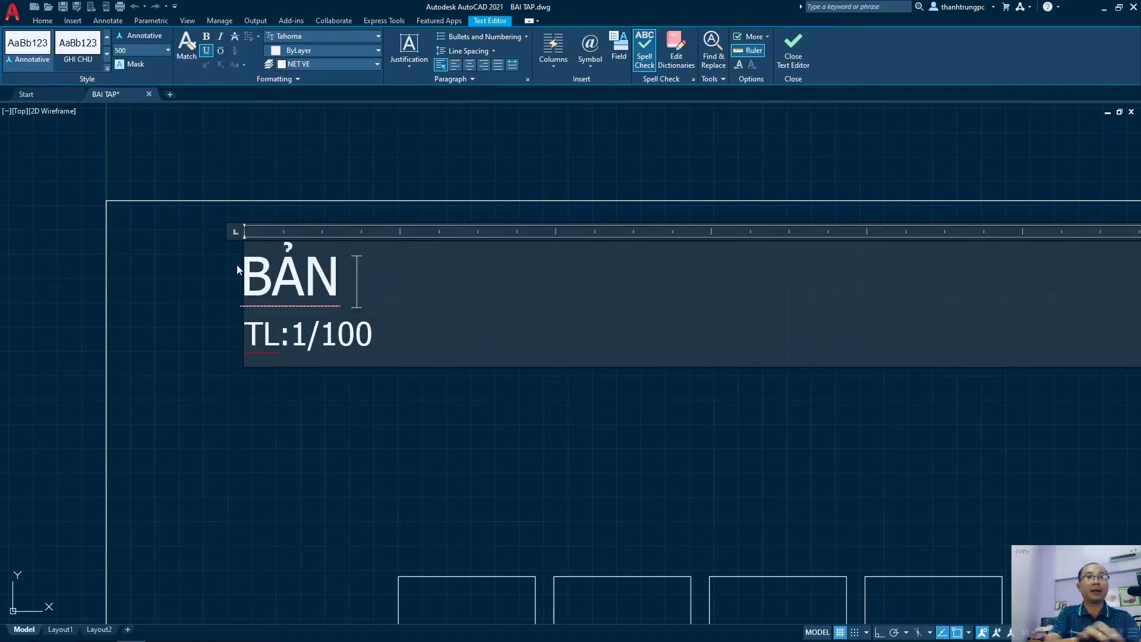
type(" VẼ NHÁP")
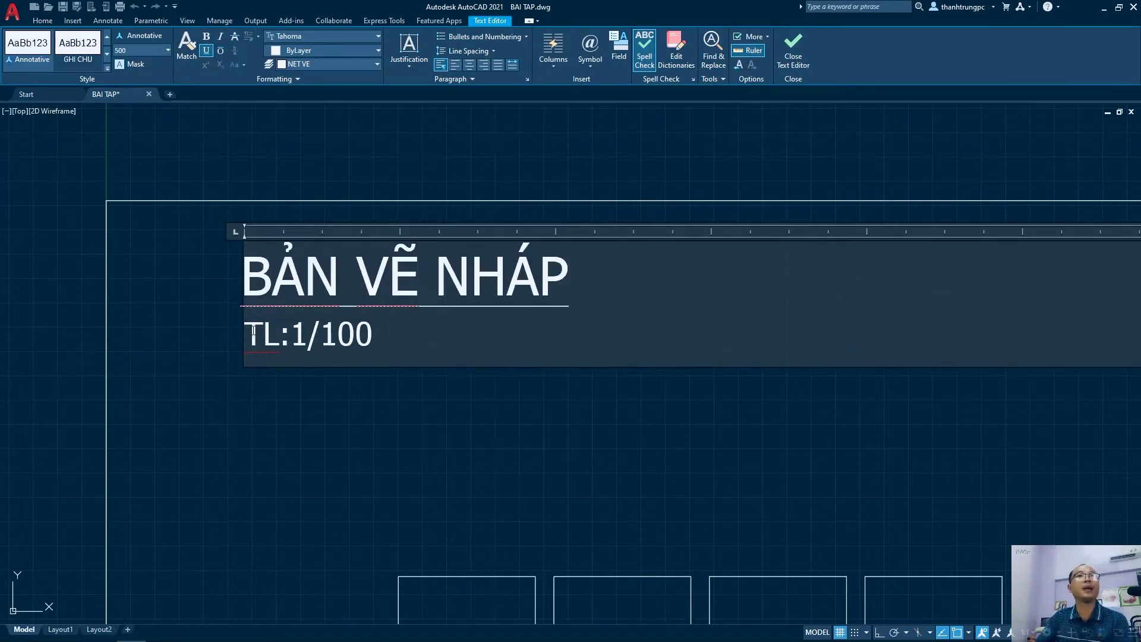
left_click(340, 392)
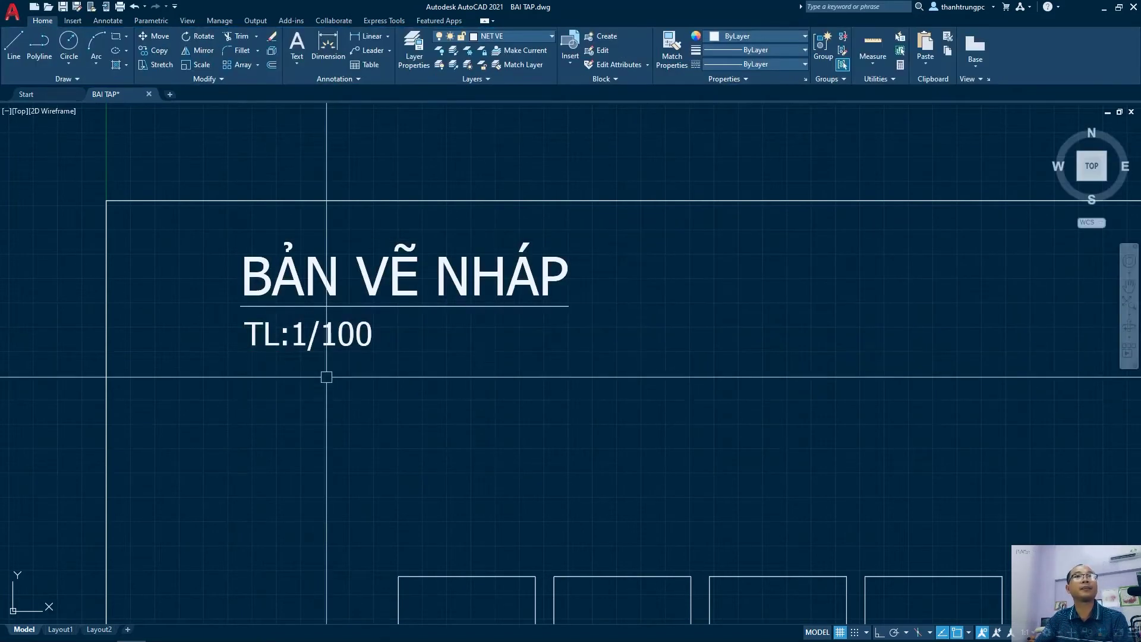
scroll(181, 191, "down", 4)
scroll(496, 222, "down", 2)
middle_click_drag(704, 332, 697, 269)
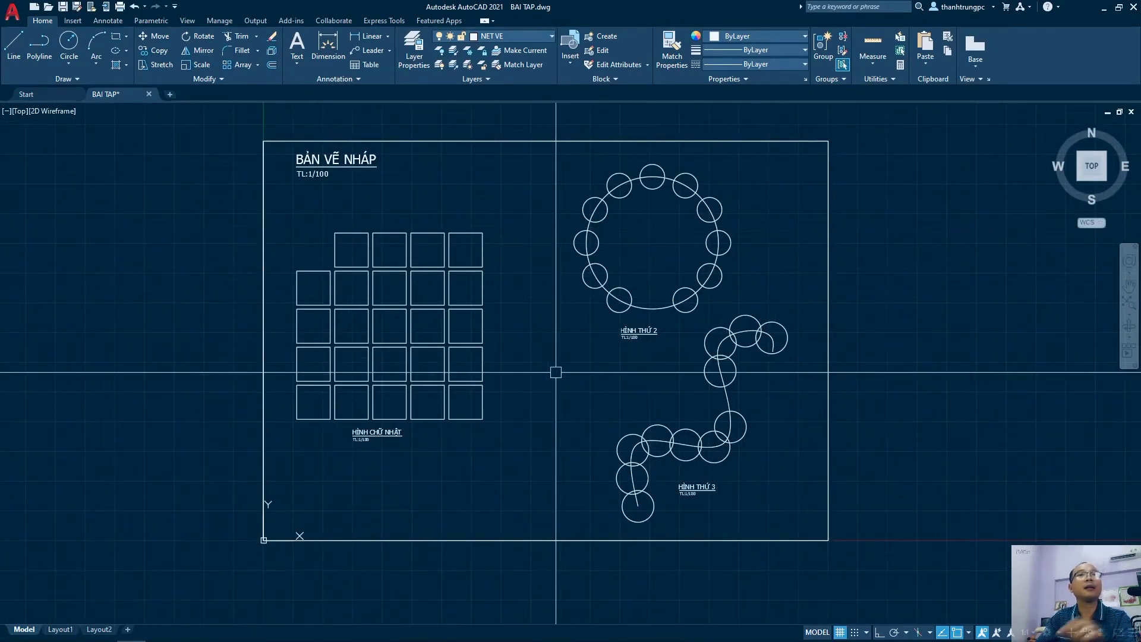
- Start a MOVE on the HÌNH CHỮ NHẬT label, then clear the selection
middle_click_drag(556, 373, 562, 378)
type("m")
key("space")
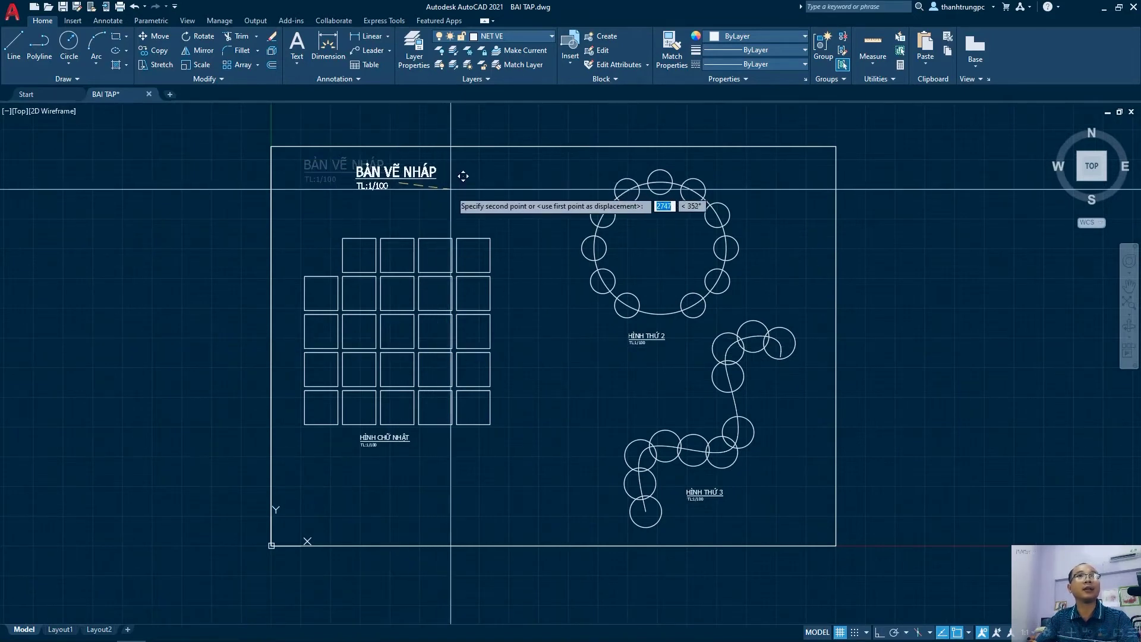
middle_click_drag(503, 227, 509, 212)
left_click(394, 422)
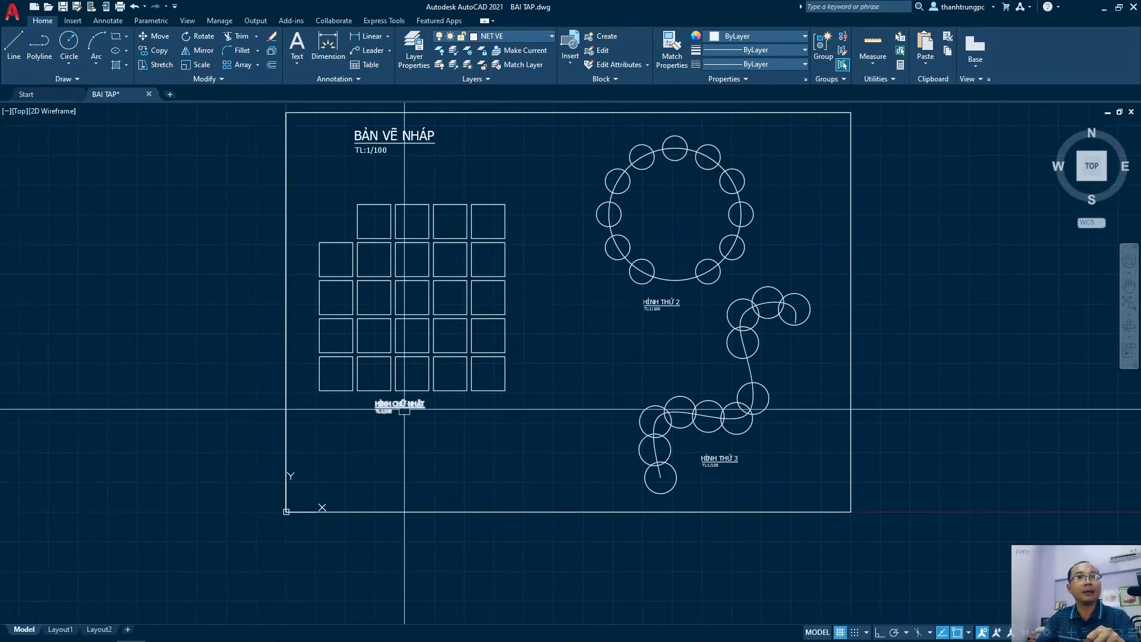
scroll(381, 458, "up", 3)
key("Escape")
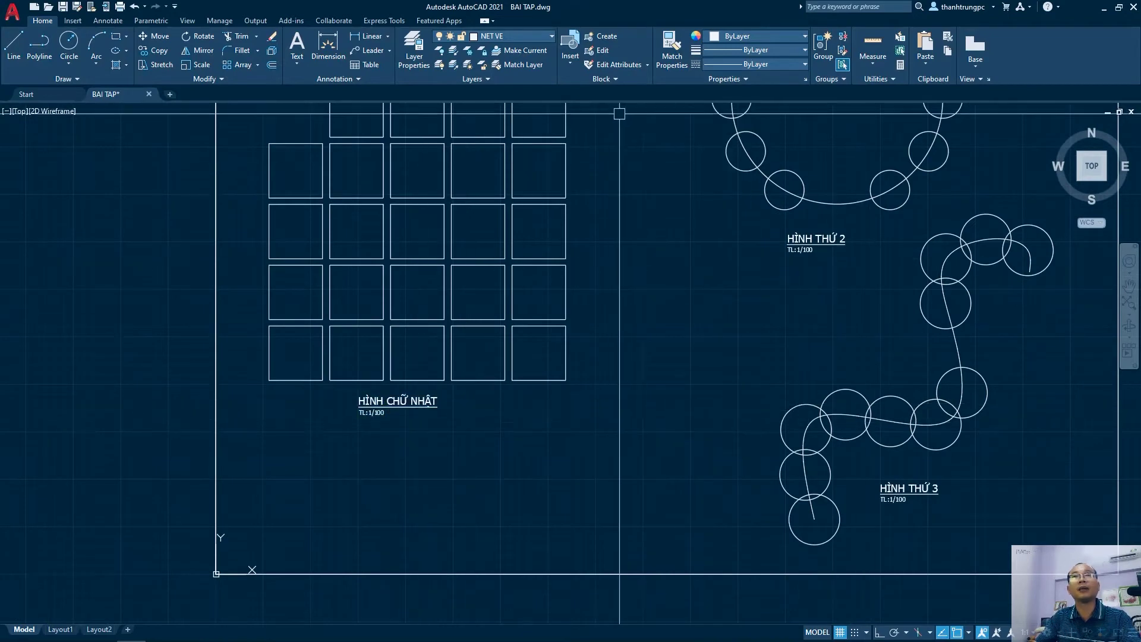
- Open the HÌNH THỨ 2 label by double-click and exit without changes
mouse_move(773, 208)
middle_mouse_down()
mouse_move(698, 237)
mouse_move(689, 293)
middle_mouse_up()
scroll(653, 321, "up", 2)
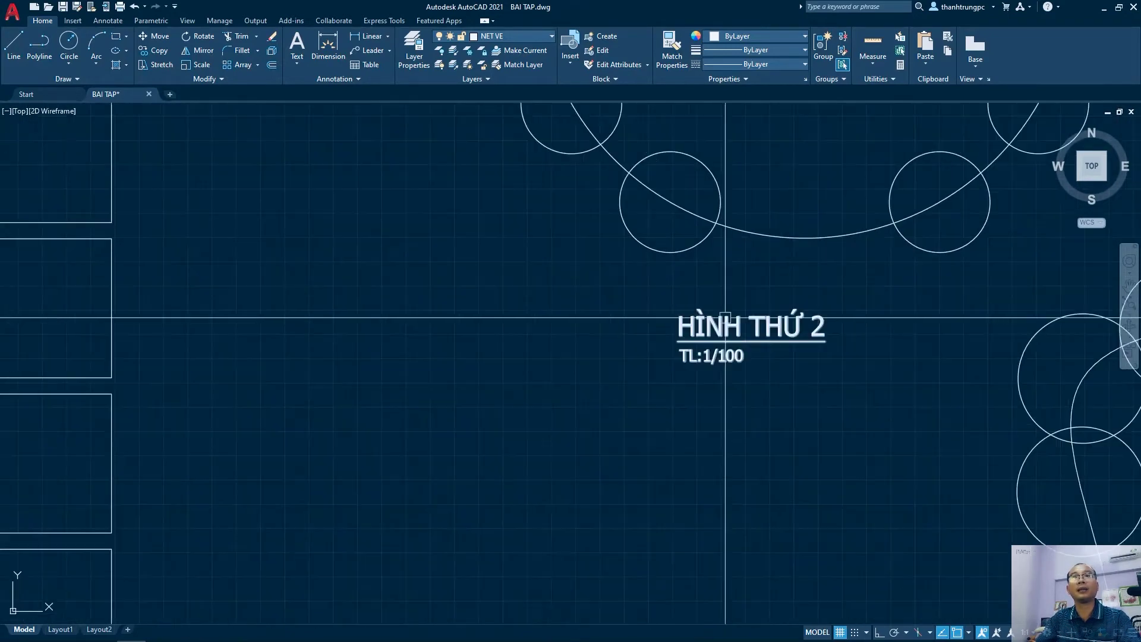
scroll(646, 323, "up", 3)
double_click(647, 323)
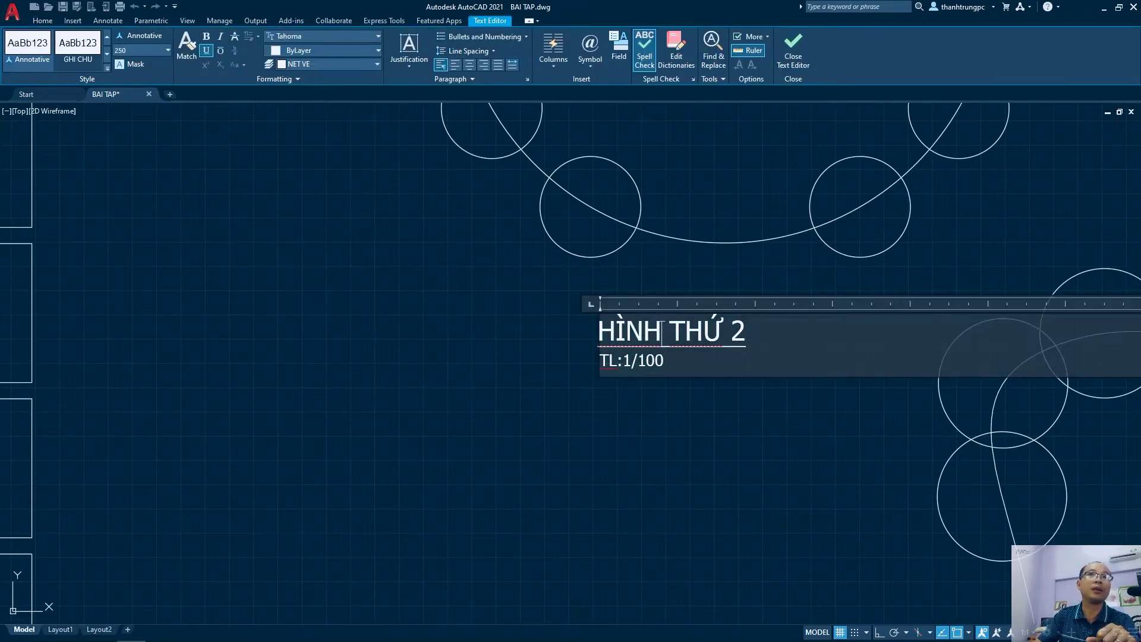
key("Escape")
- Reopen the HÌNH THỨ 2 label with the text edit command and close the editor
middle_click_drag(655, 385, 630, 351)
type("ED")
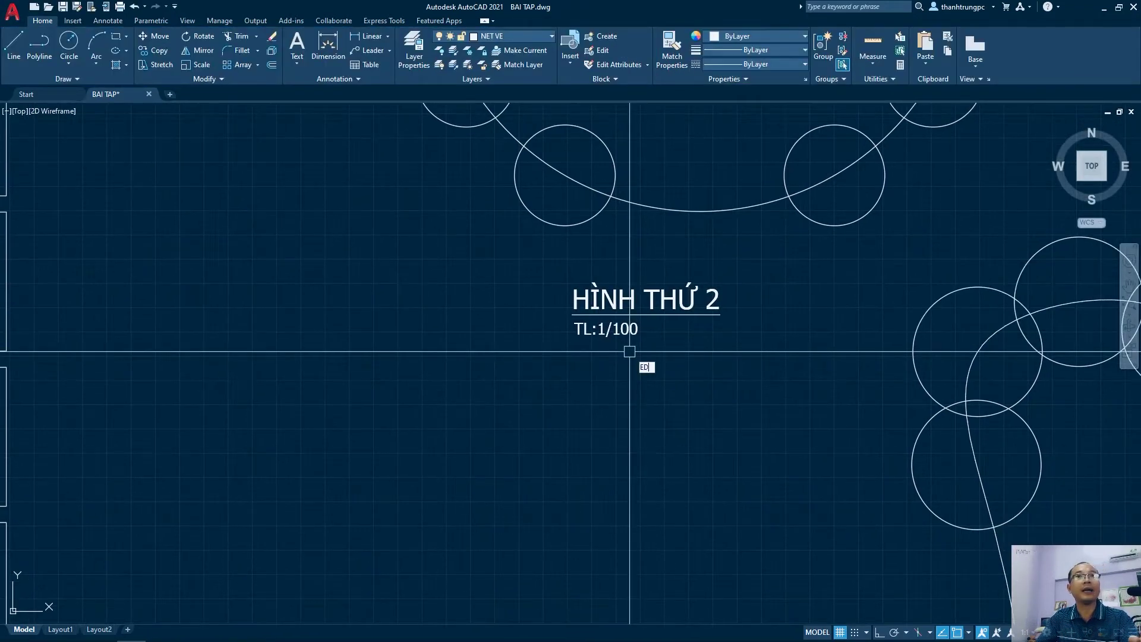
key("Return")
left_click(630, 325)
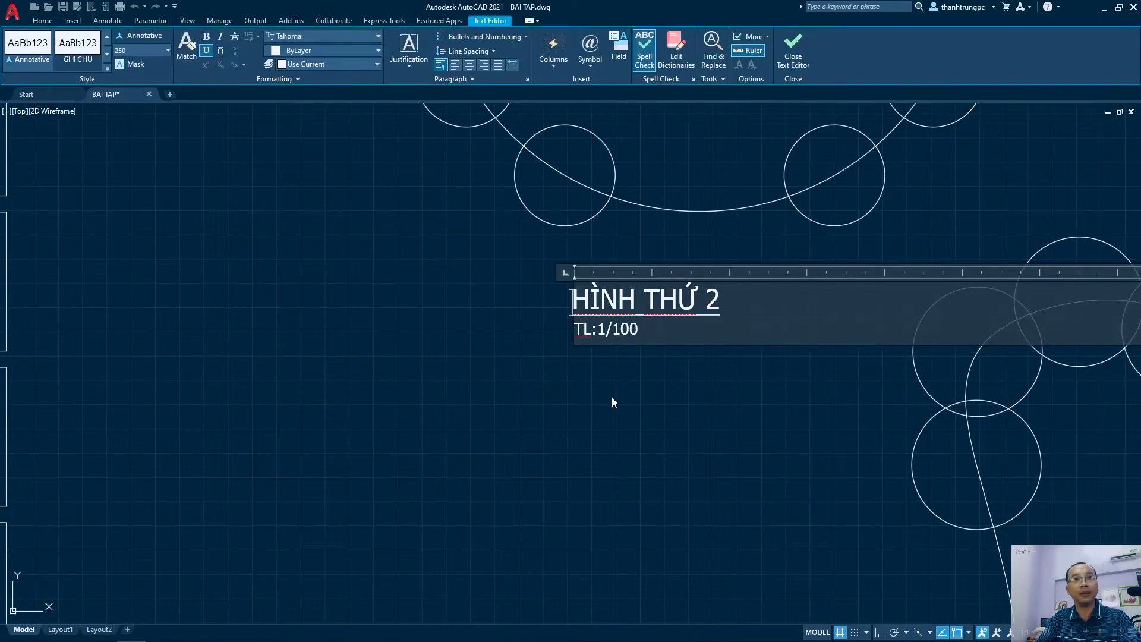
left_click(612, 398)
scroll(612, 395, "down", 2)
scroll(582, 364, "down", 2)
scroll(592, 359, "down", 2)
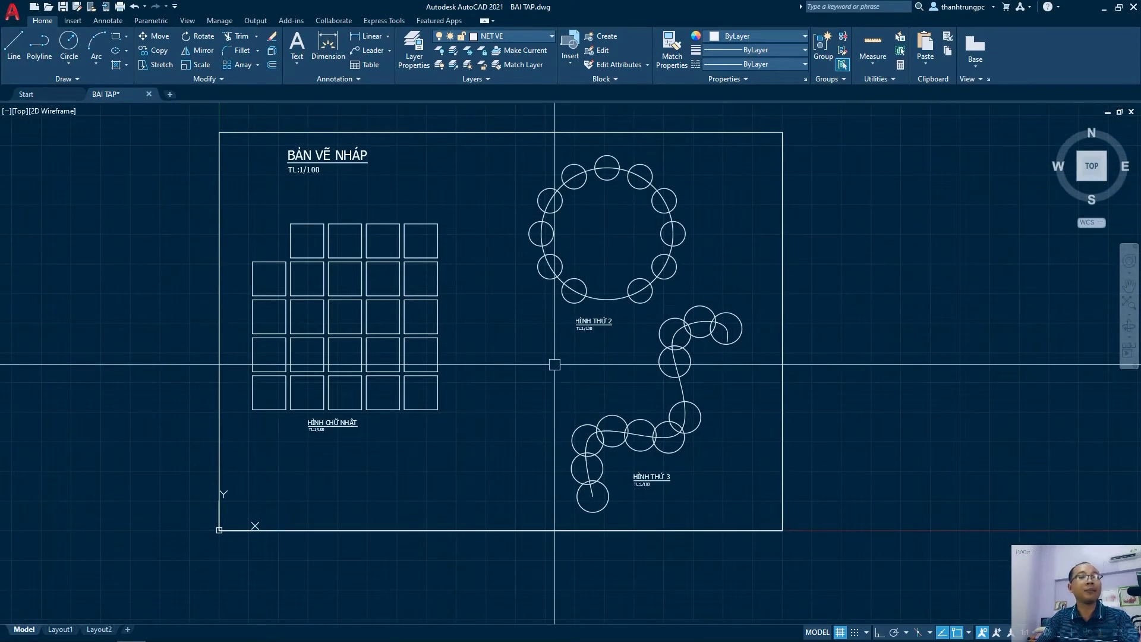
double_click(586, 320)
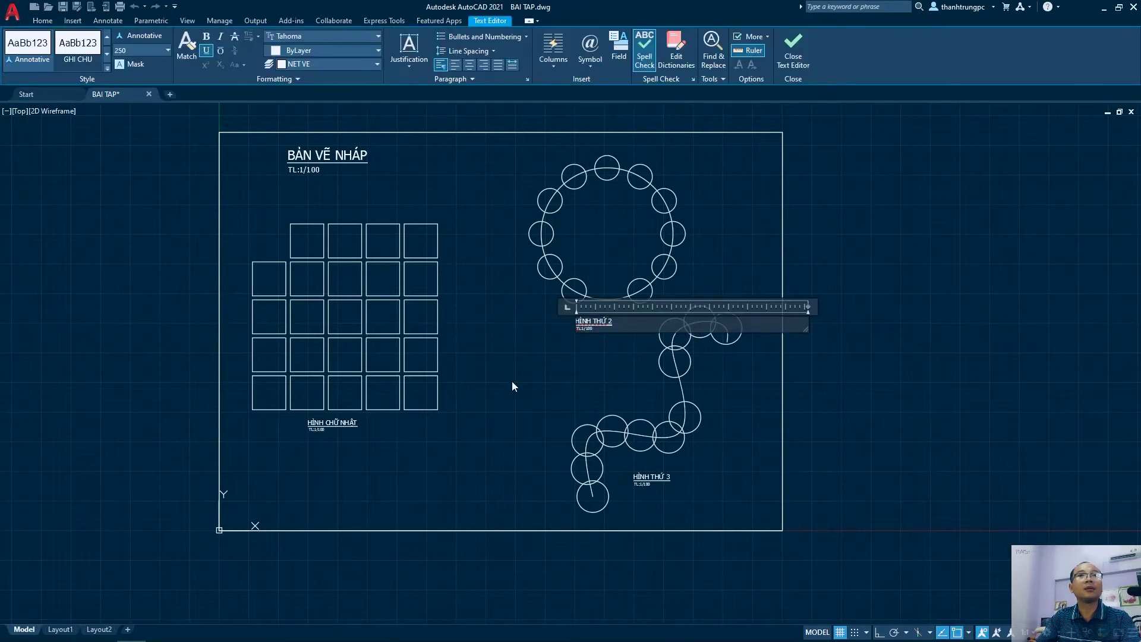
left_click(511, 380)
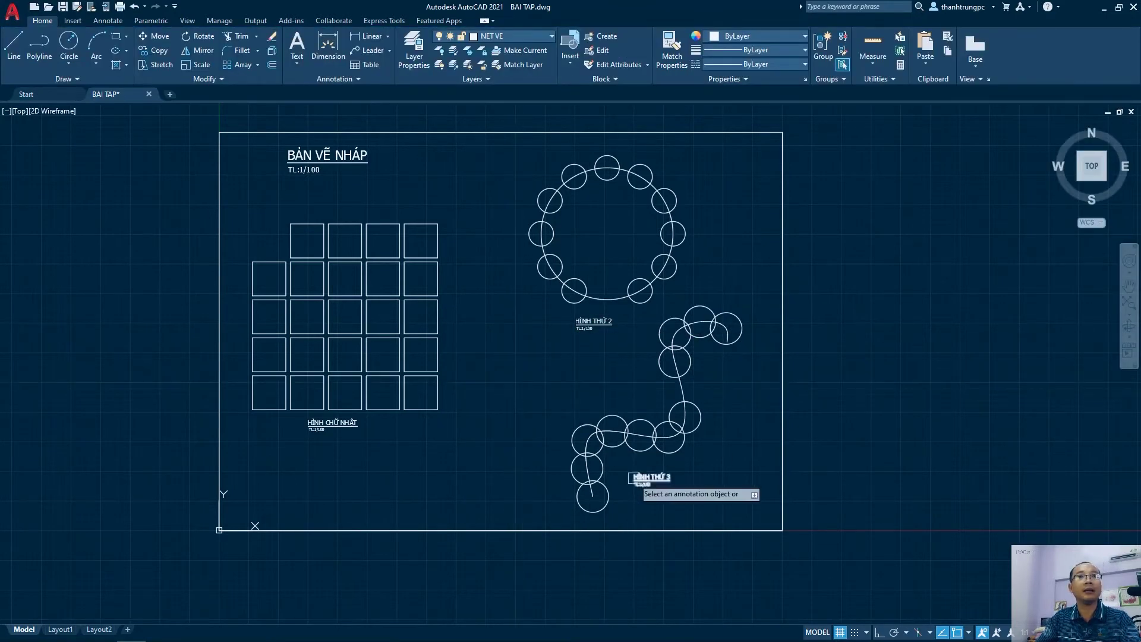
double_click(652, 476)
left_click(553, 467)
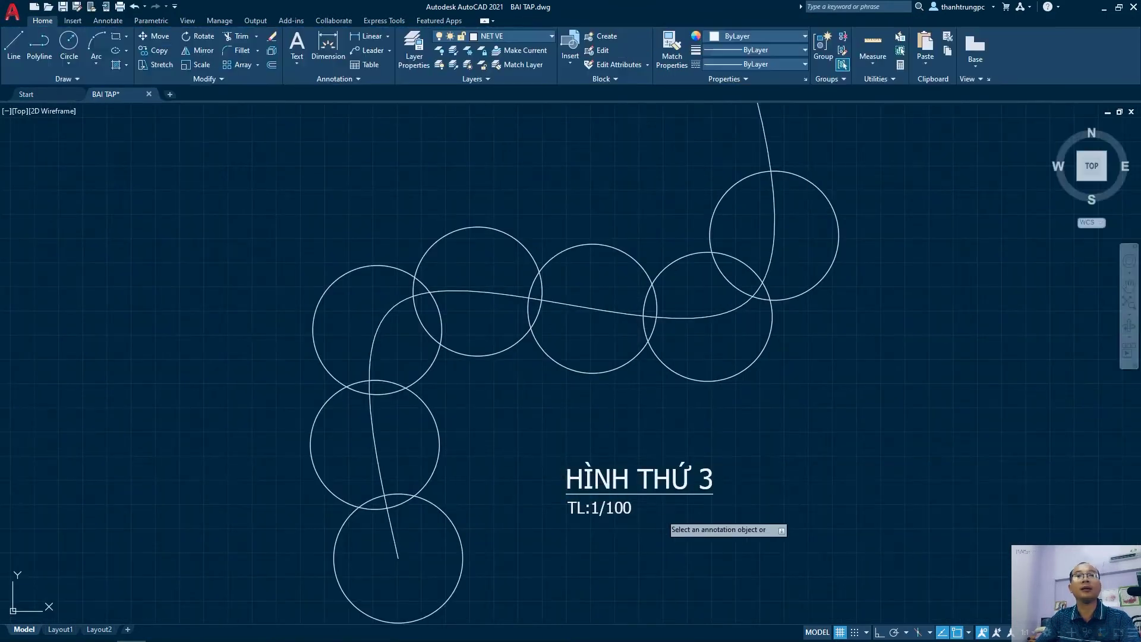
left_click(595, 494)
key("Escape")
scroll(595, 493, "down", 5)
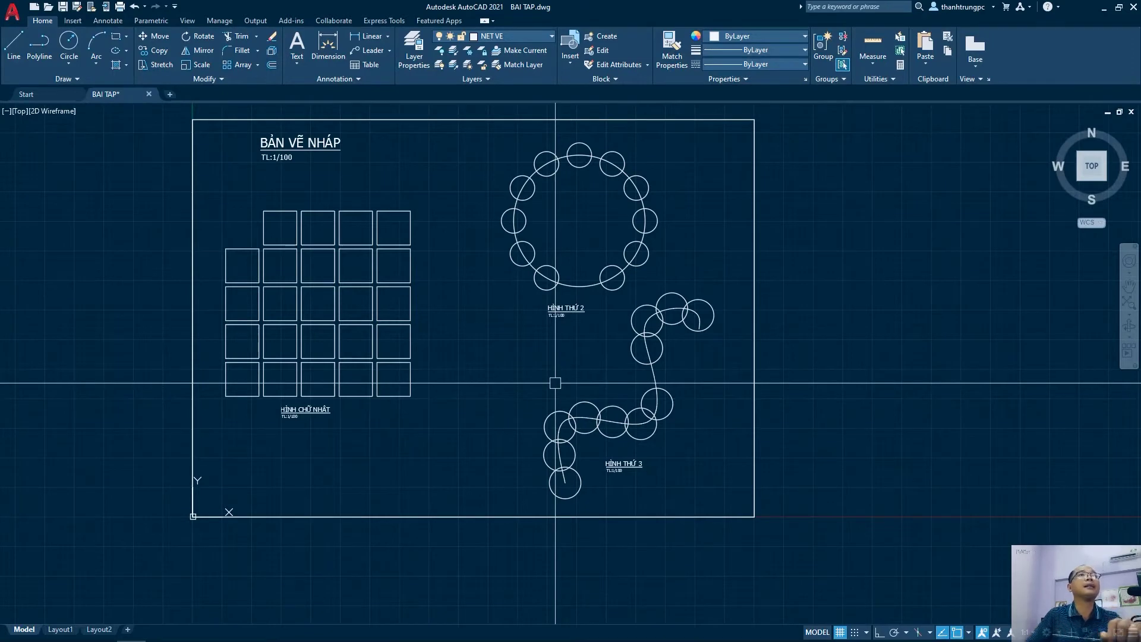
middle_click_drag(505, 370, 540, 372)
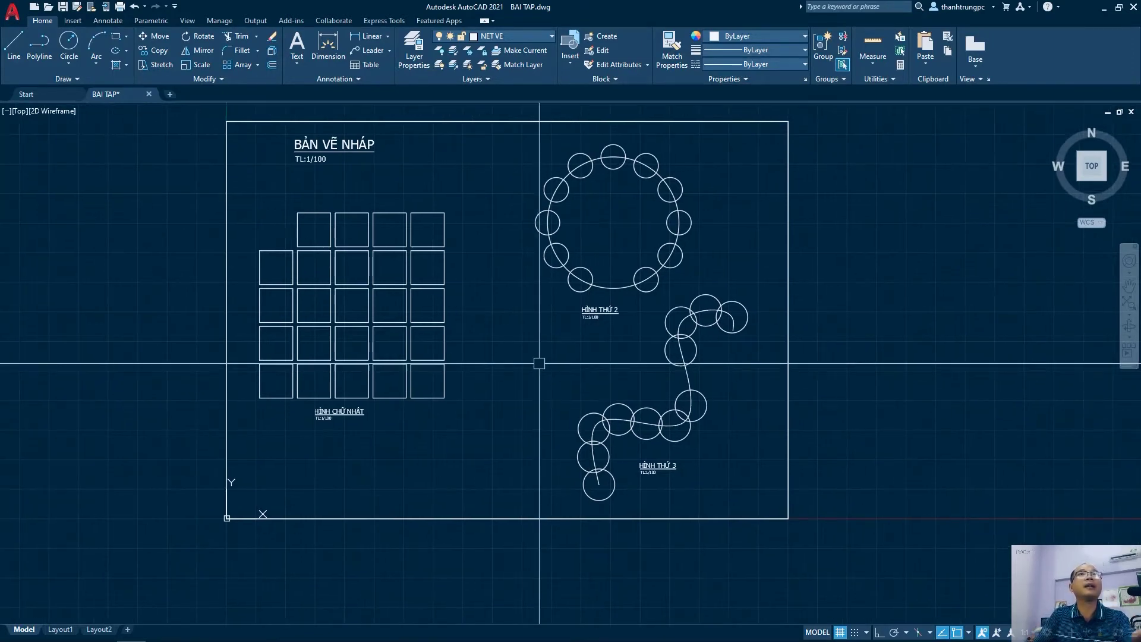
- Check the layer list and inspect a couple of squares in the grid without changing anything
left_click(493, 37)
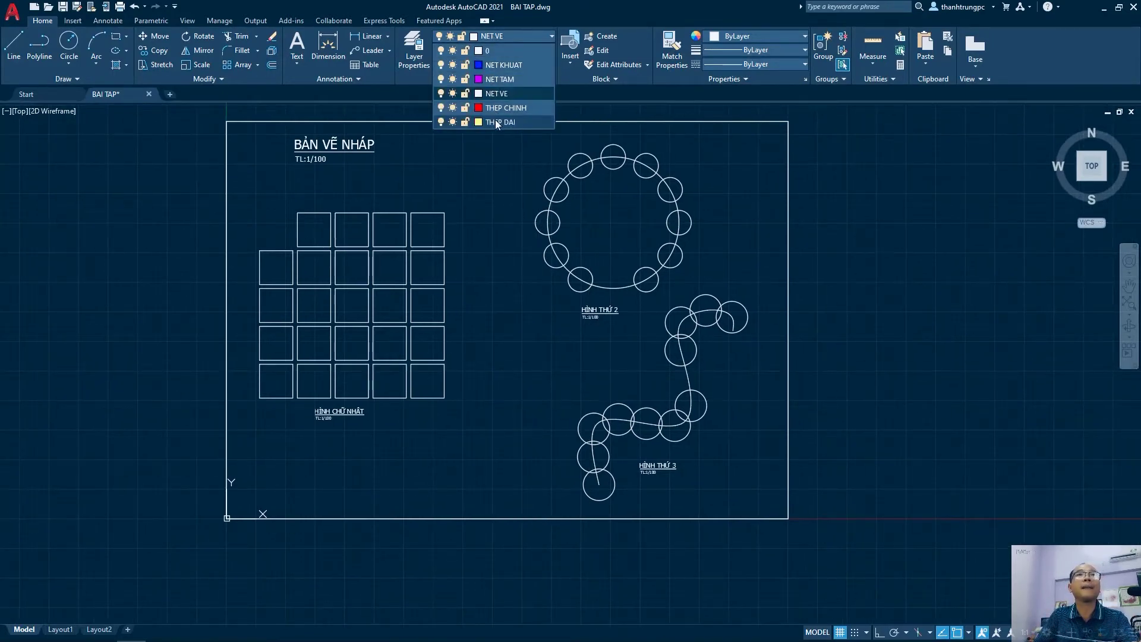
left_click(501, 93)
middle_click_drag(485, 241, 489, 287)
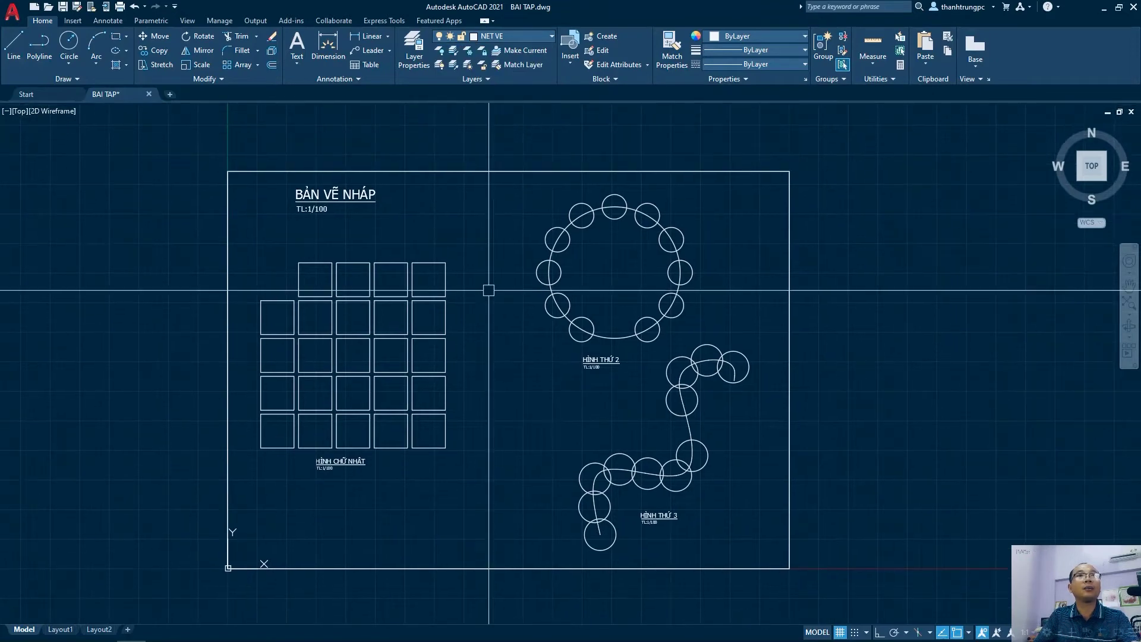
scroll(387, 306, "up", 4)
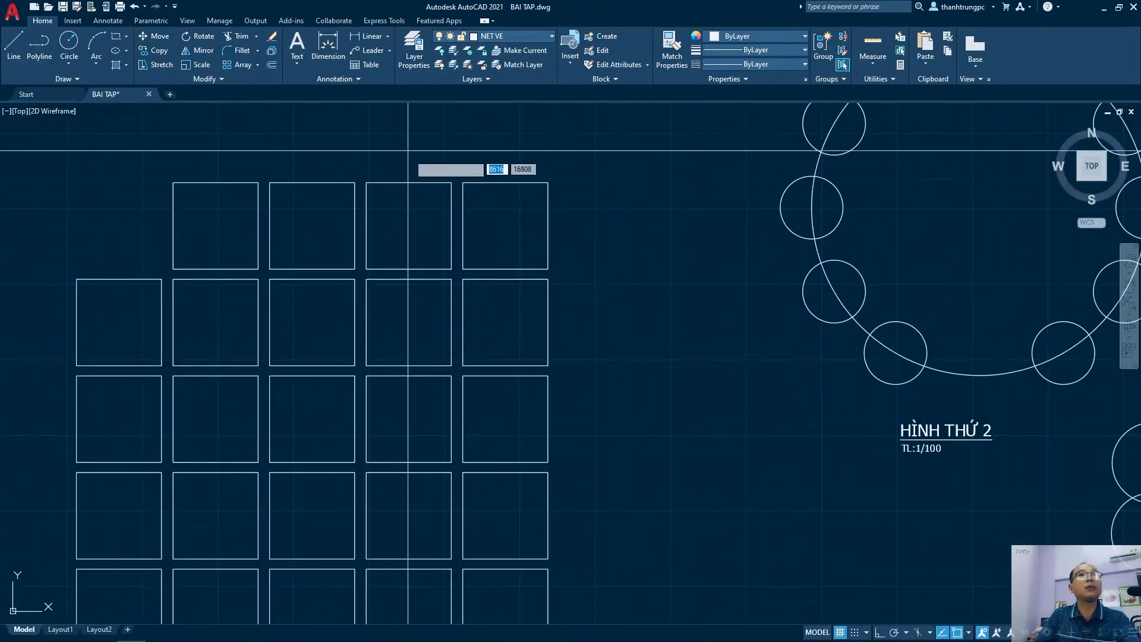
middle_click_drag(406, 157, 411, 178)
left_click(443, 206)
key("Escape")
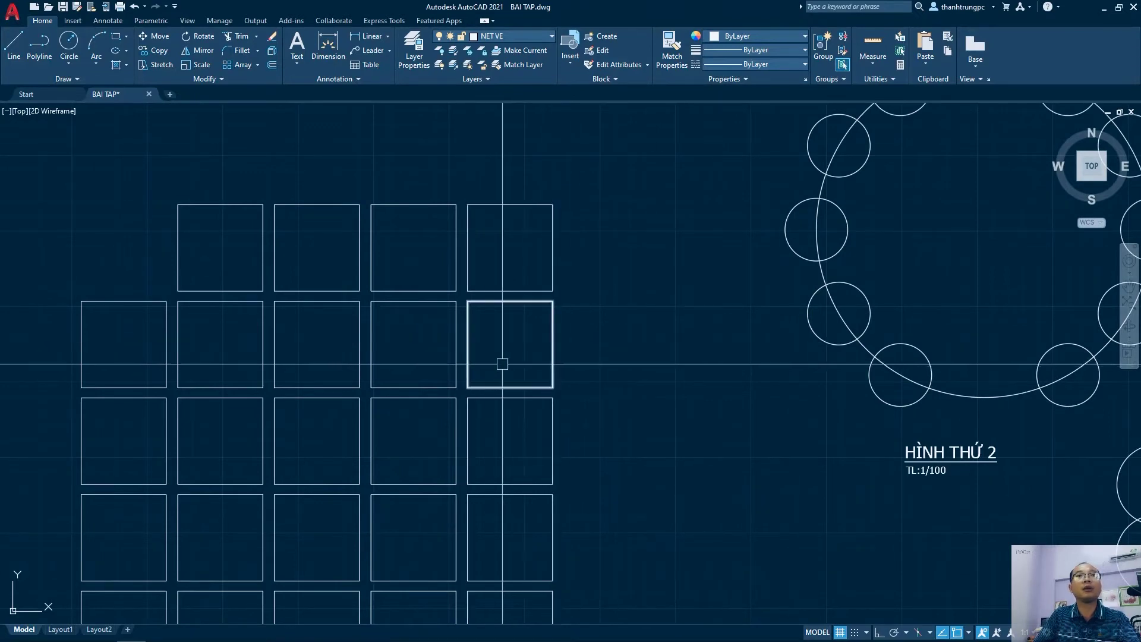
left_click(553, 359)
key("Escape")
scroll(567, 358, "down", 5)
scroll(617, 278, "up", 1)
scroll(538, 270, "up", 3)
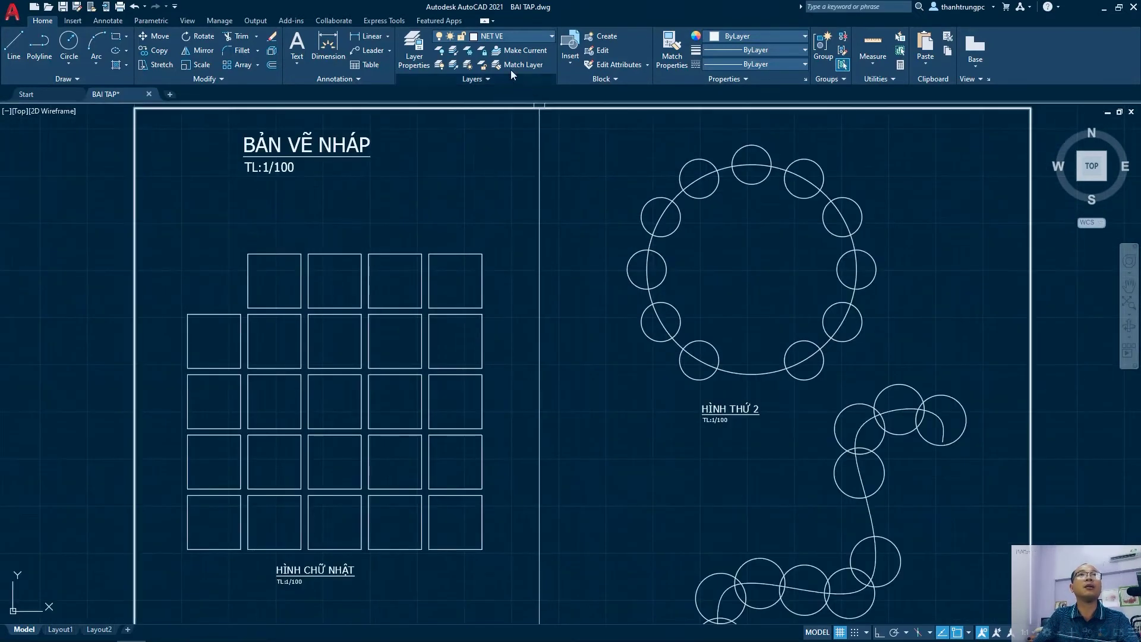
- Draw a blue sample line on NET KHUAT and a magenta one on NET TAM left of the frame
left_click(506, 34)
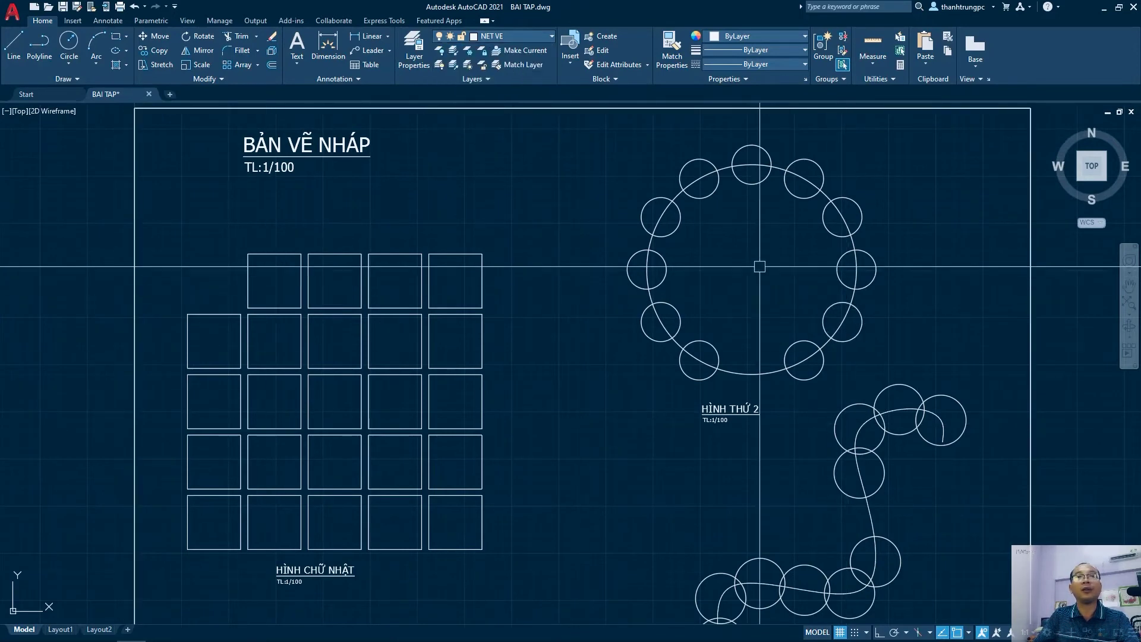
left_click(504, 34)
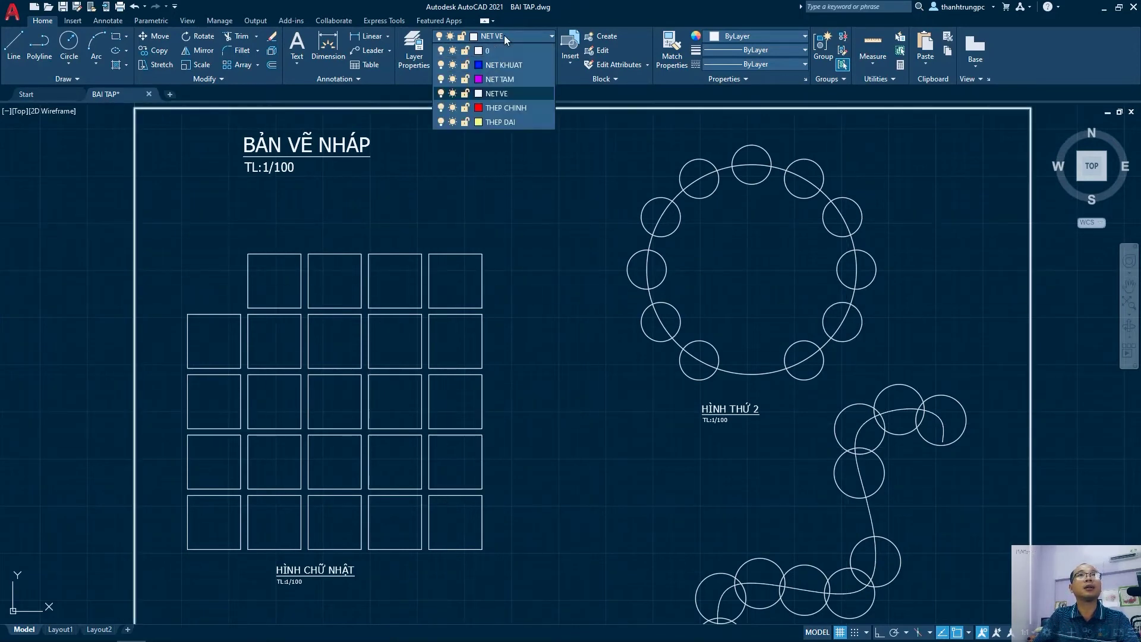
left_click(505, 69)
middle_click_drag(513, 185, 527, 171)
type("l")
key("Return")
left_click(89, 199)
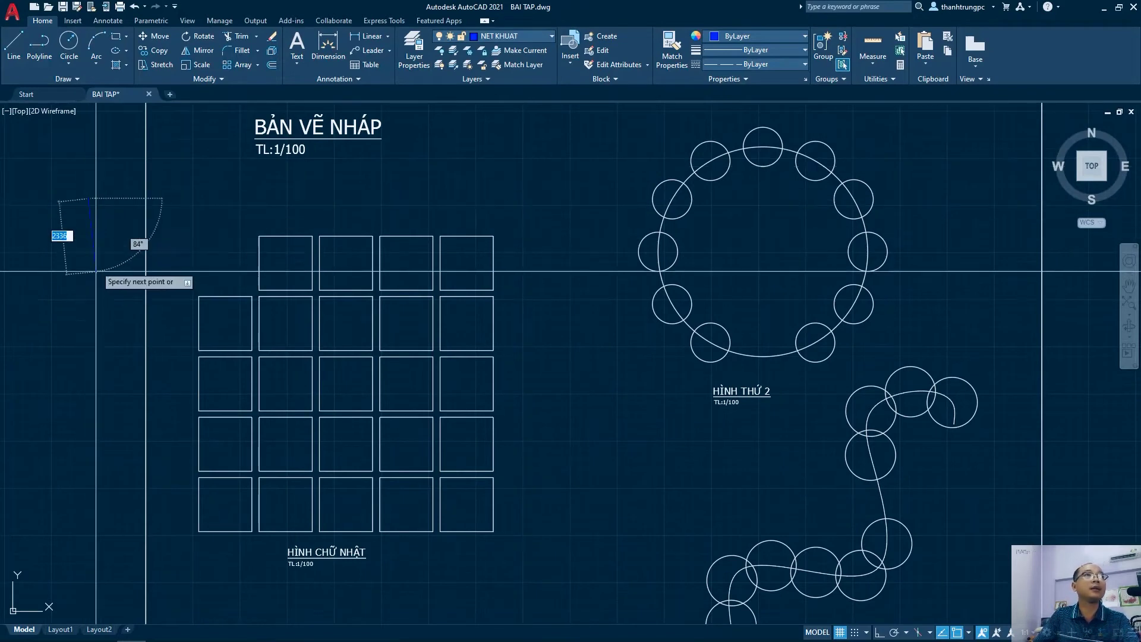
left_click(97, 287)
left_click(527, 37)
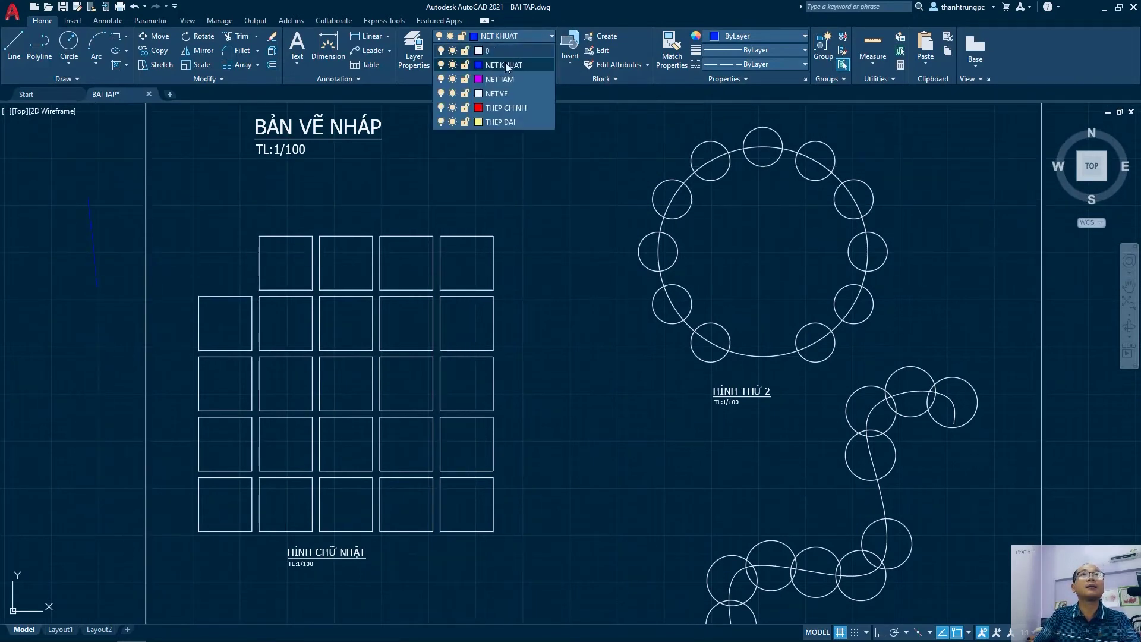
left_click(64, 280)
left_click(84, 382)
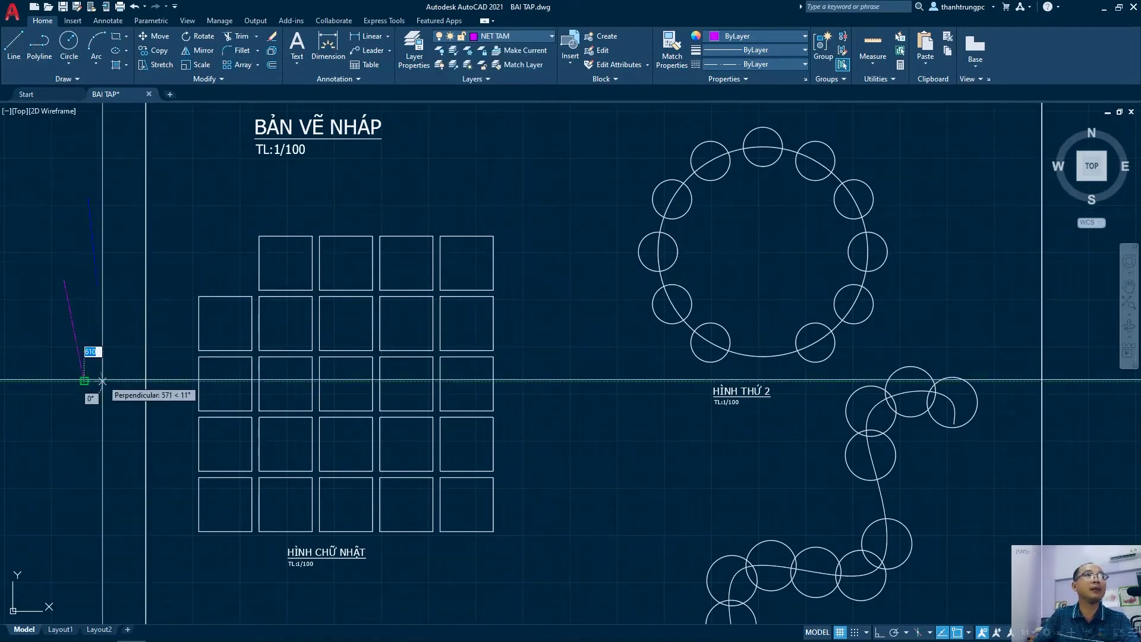
key("Return")
type("LTS")
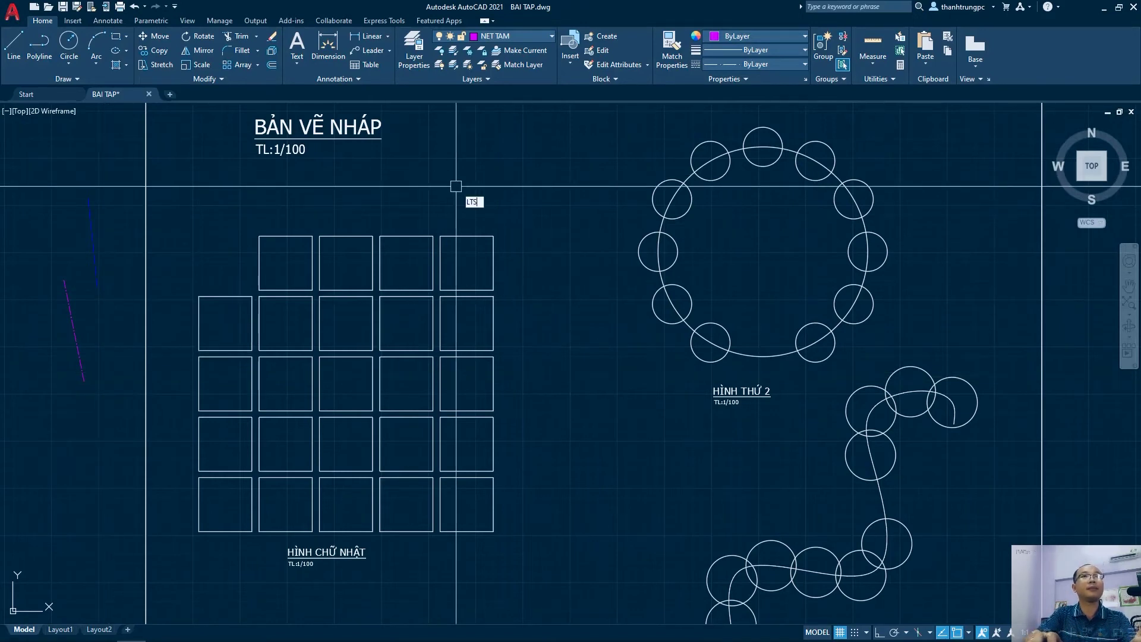
- Set the linetype scale to 1
key("Return")
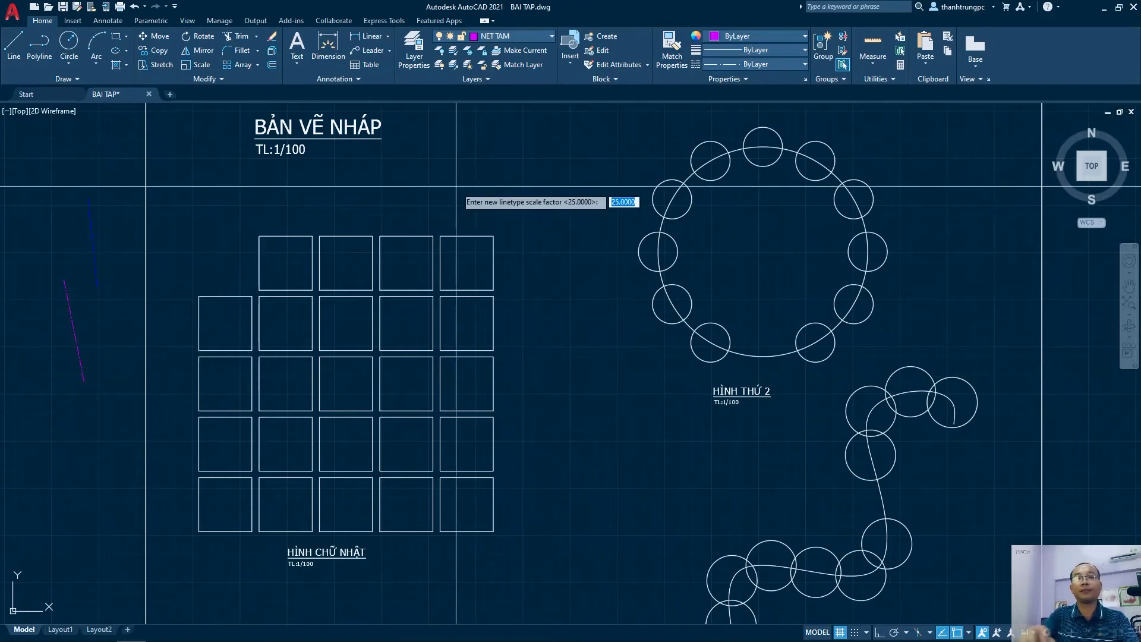
type("1")
key("Return")
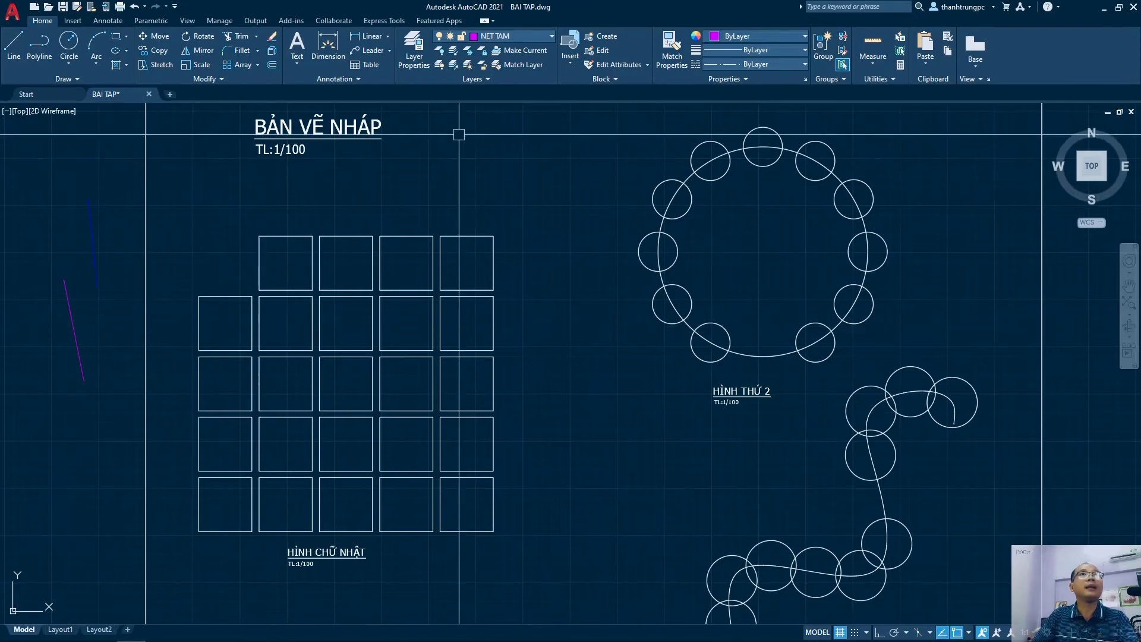
left_click(510, 37)
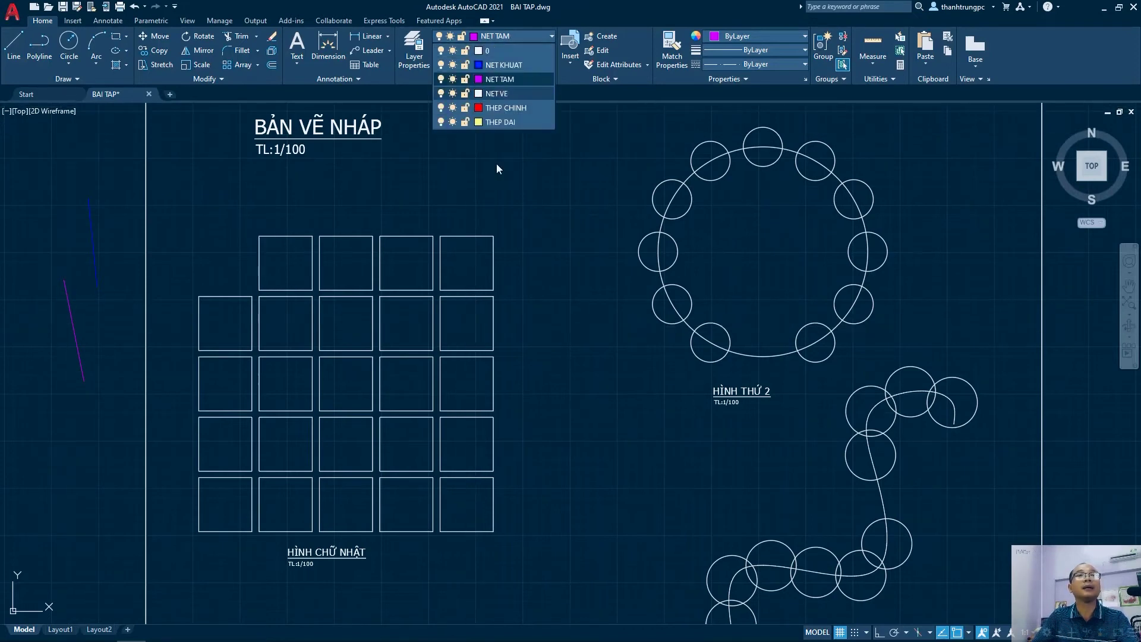
- Make THEP CHINH current and draw a short vertical red line left of the frame
scroll(505, 221, "down", 1)
scroll(544, 225, "down", 2)
scroll(354, 237, "up", 1)
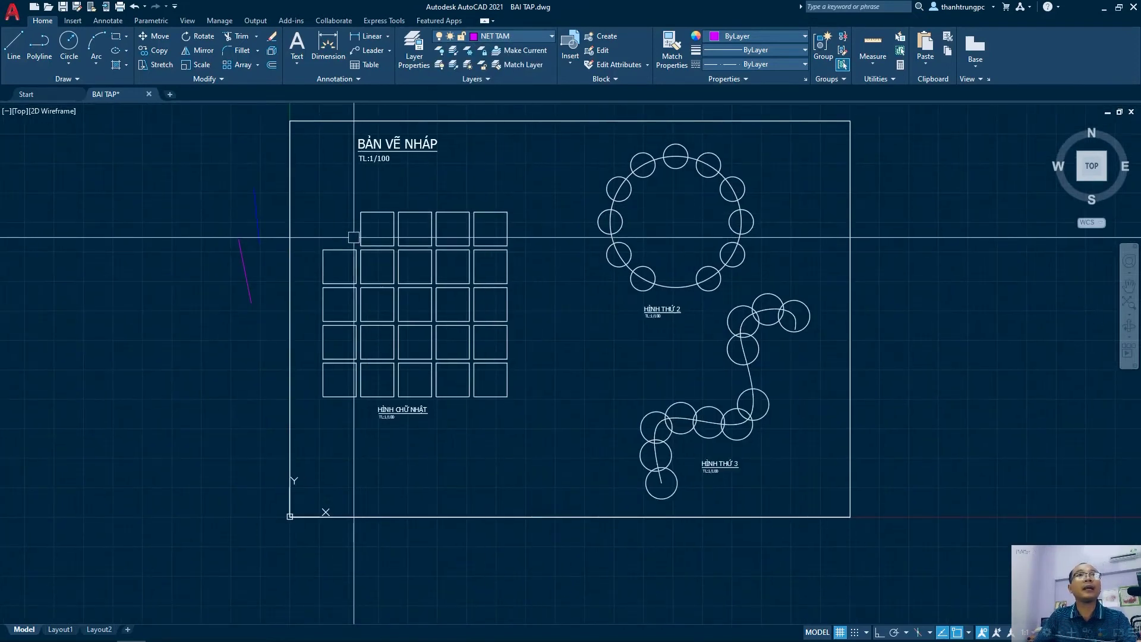
left_click(507, 39)
left_click(490, 108)
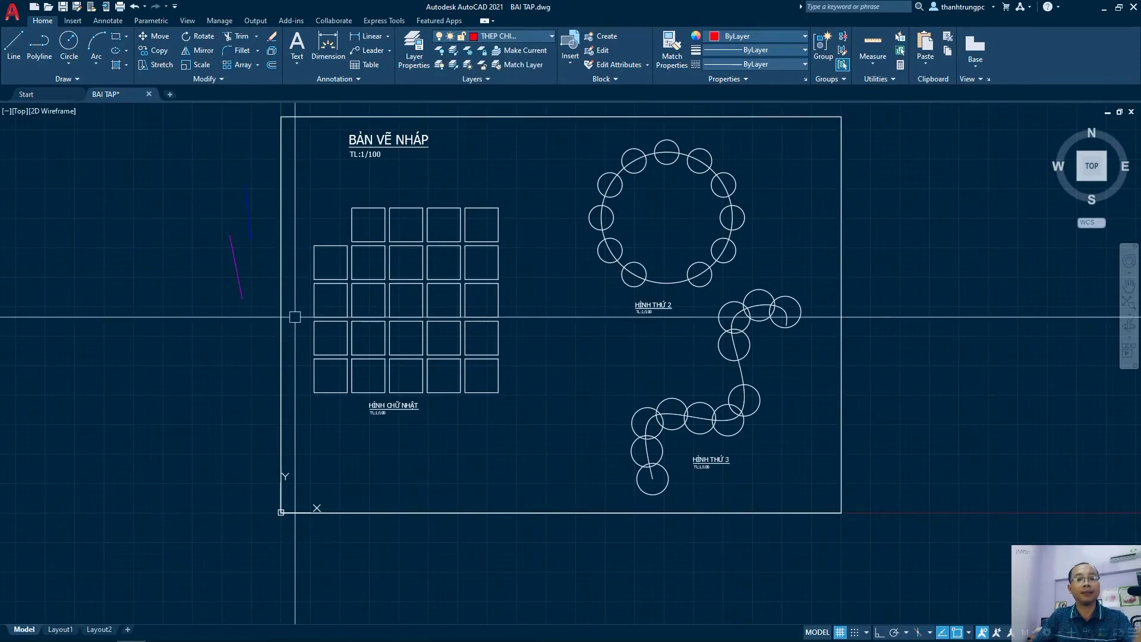
key("l")
key("Return")
left_click(243, 379)
left_click(243, 331)
key("Escape")
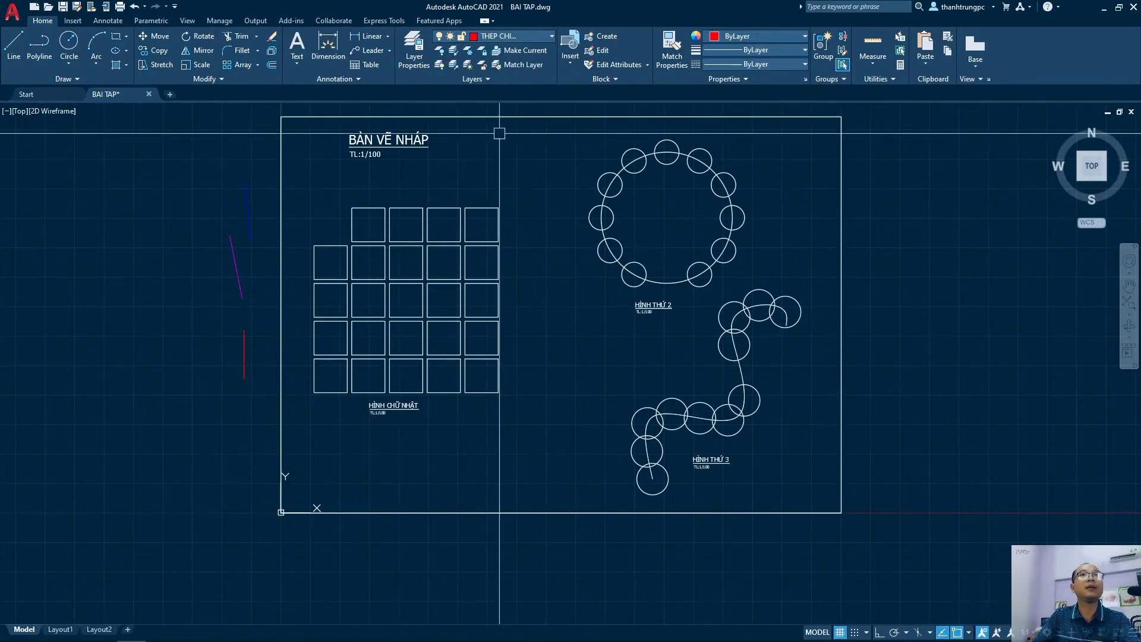
- Make THEP DAI current and draw a short diagonal yellow line below it
left_click(533, 36)
left_click(498, 123)
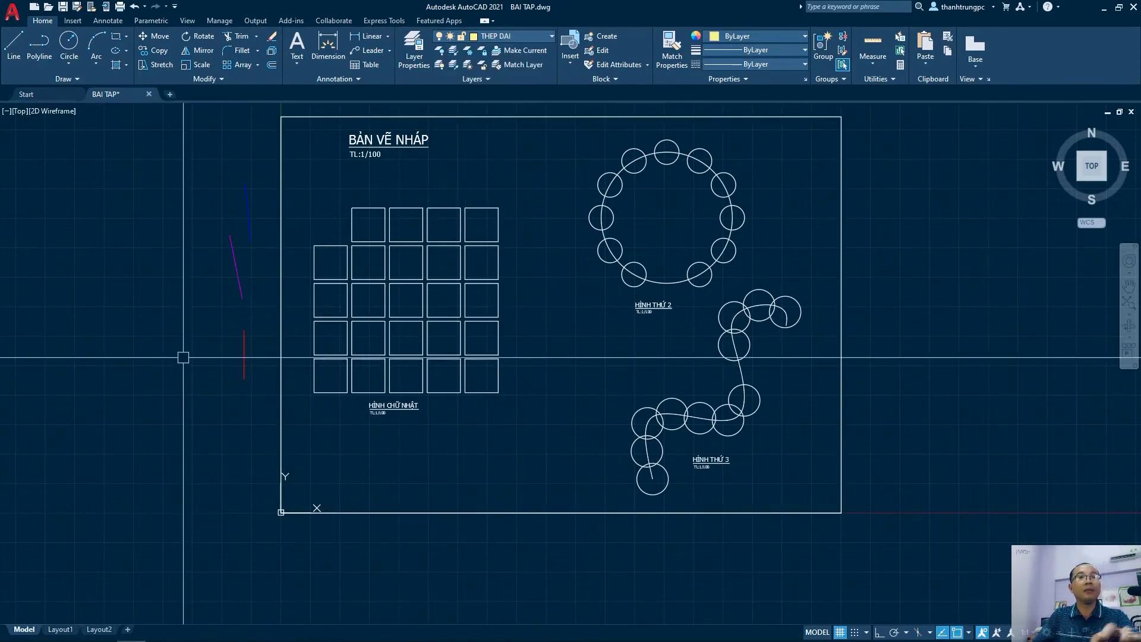
key("l")
key("Return")
left_click(198, 392)
left_click(225, 429)
key("Escape")
scroll(248, 410, "up", 2)
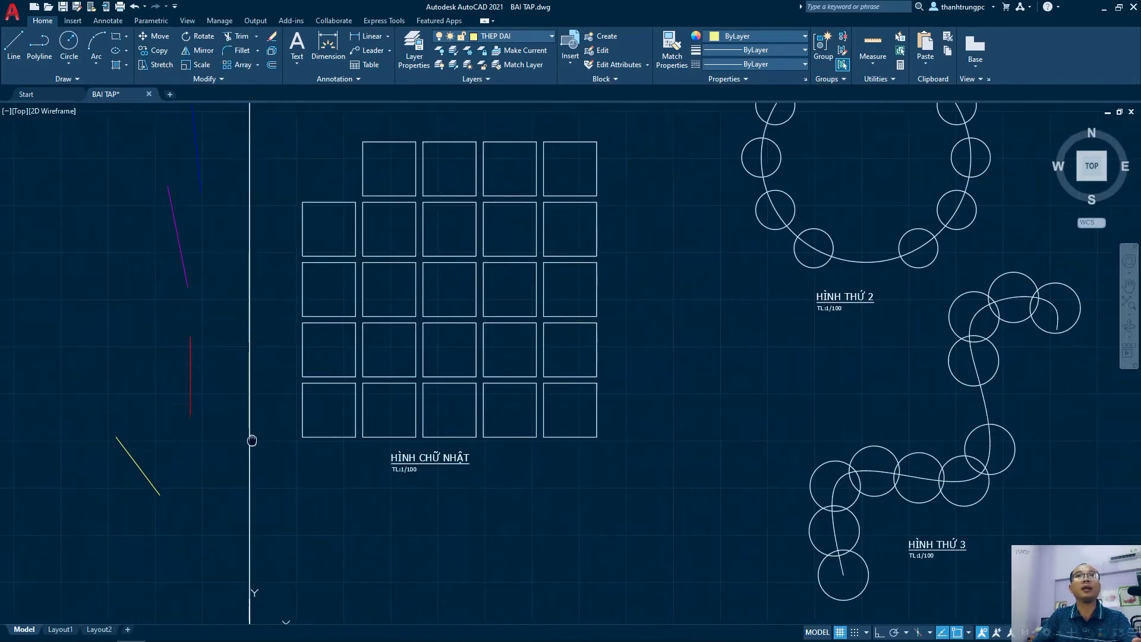
scroll(247, 413, "down", 2)
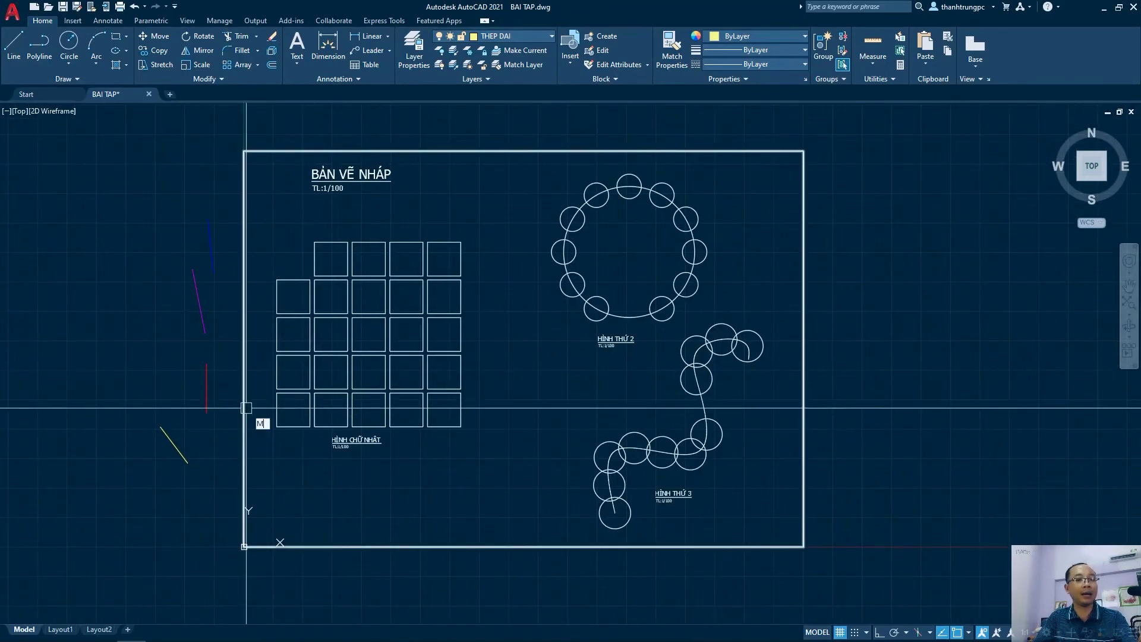
- With Match Properties, copy the blue sample line onto the middle-column squares
type("a")
key("Return")
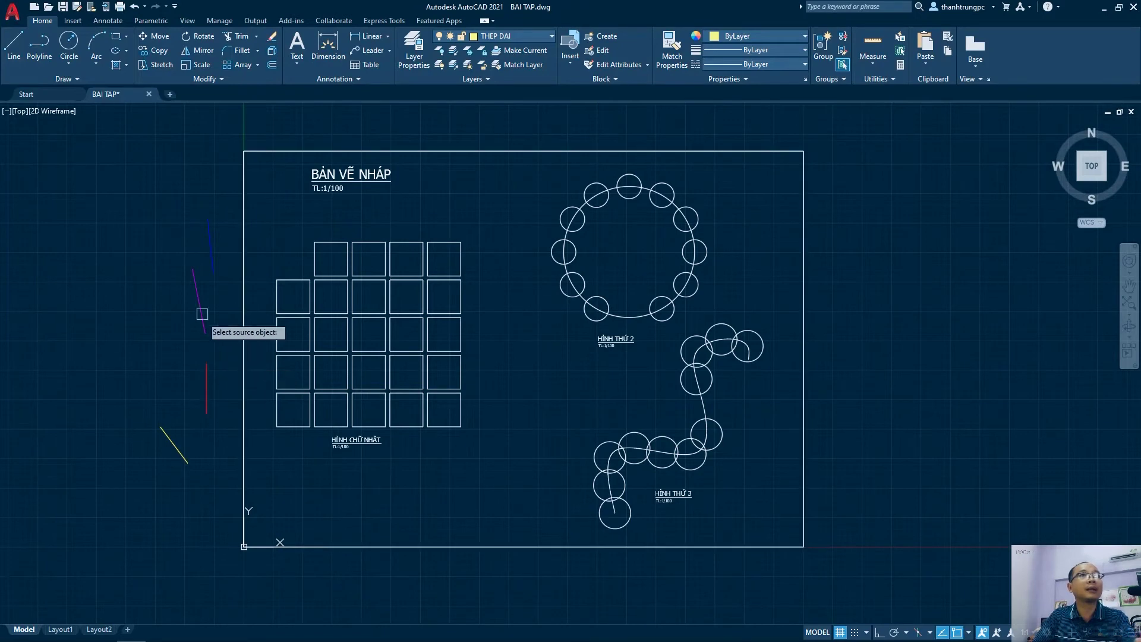
left_click(211, 242)
left_click(370, 248)
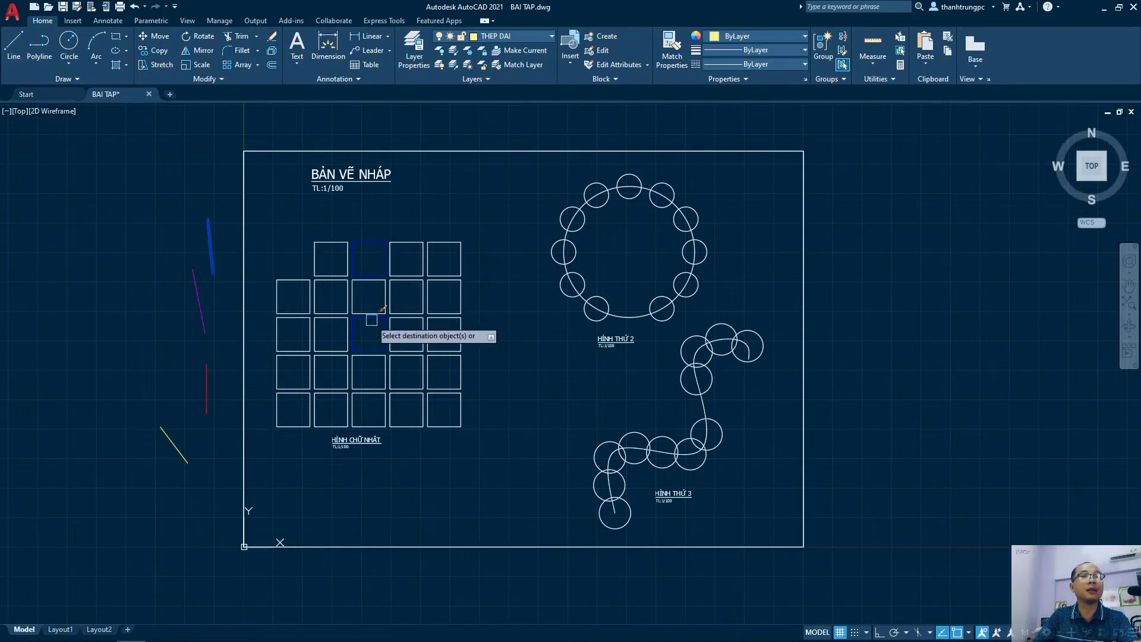
left_click(365, 396)
key("Return")
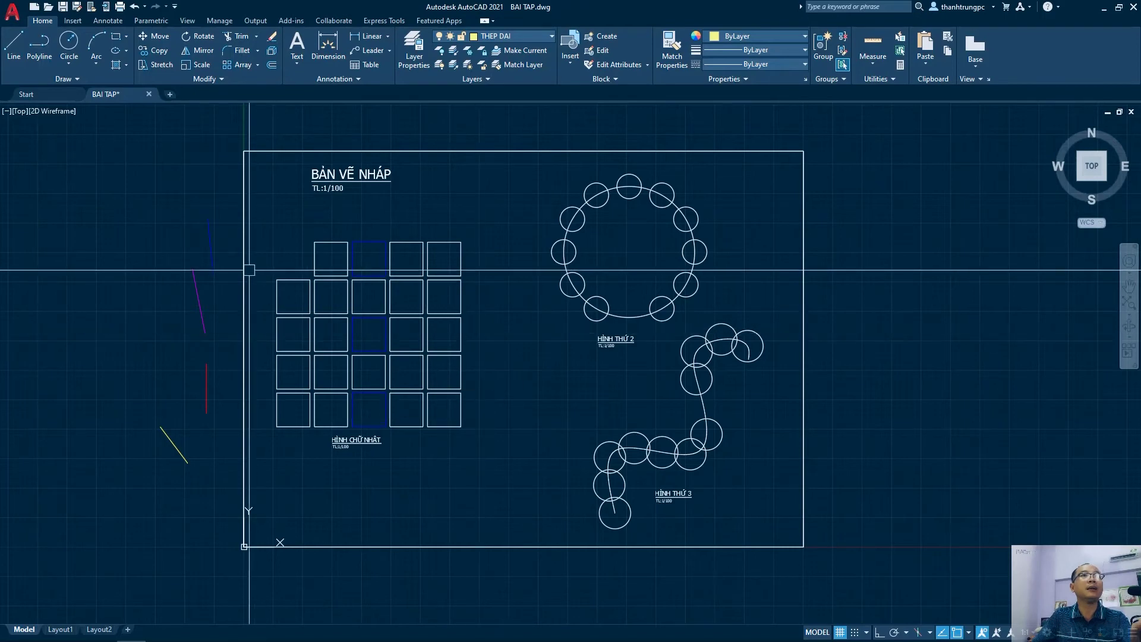
type("M")
- Make two ring circles purple and three HÌNH THỨ 3 circles yellow via Match Properties
key("Return")
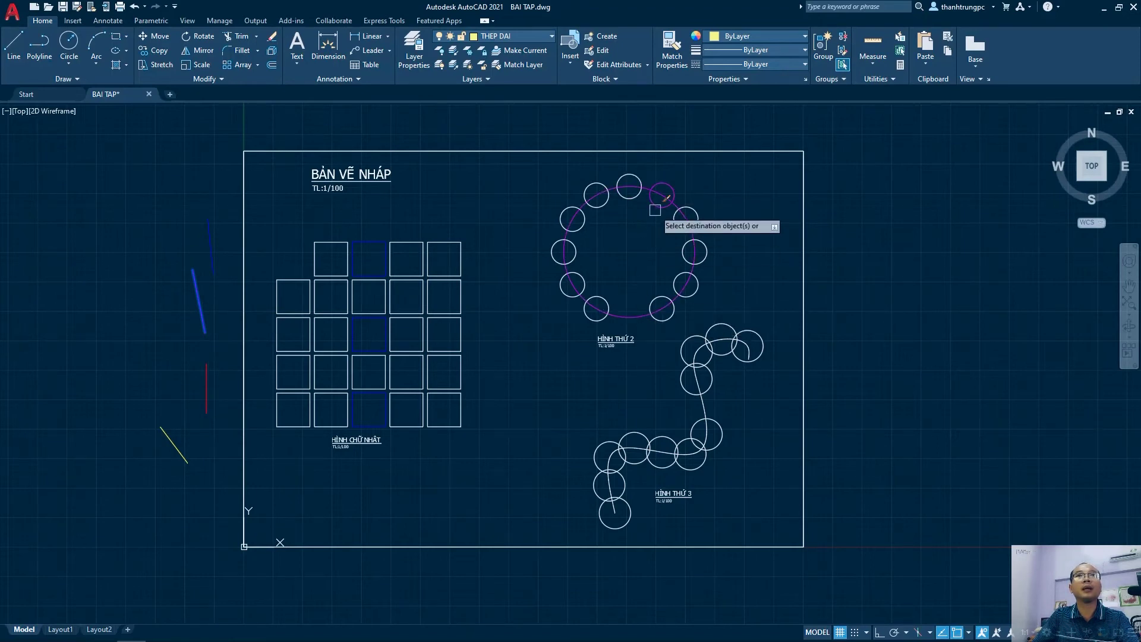
left_click(588, 282)
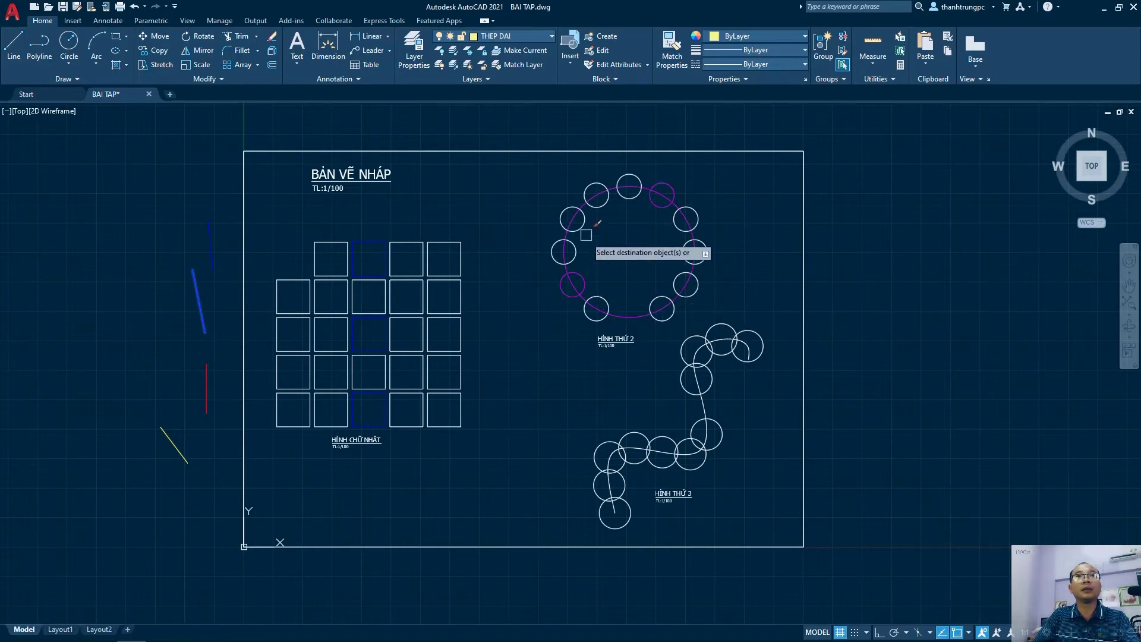
left_click(655, 295)
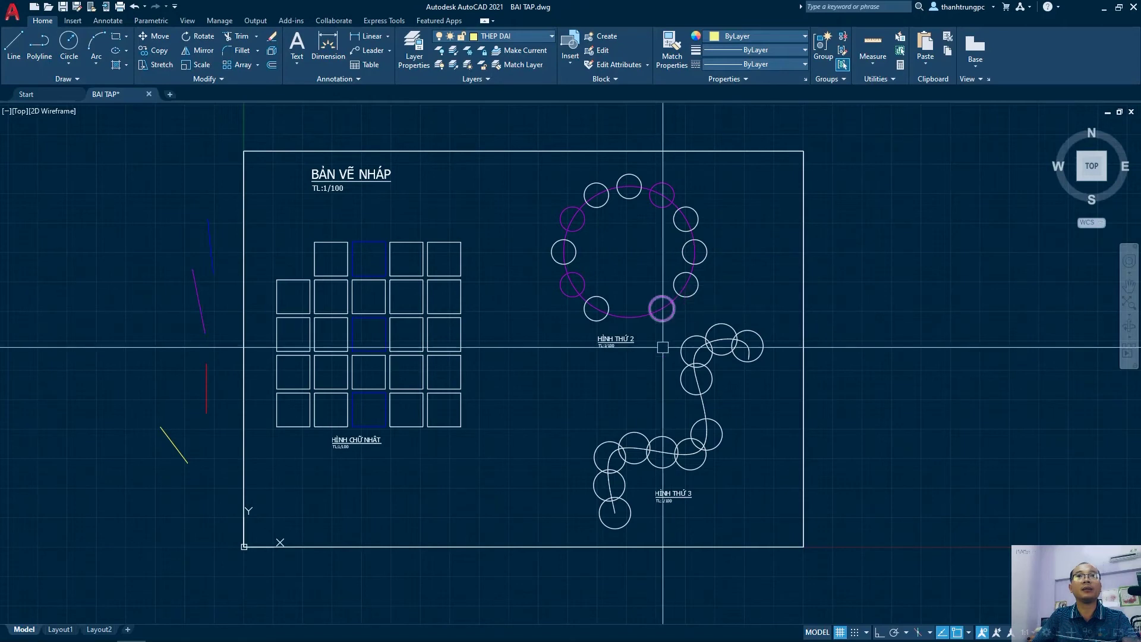
key("Return")
key("Return")
key("Return")
key("Return")
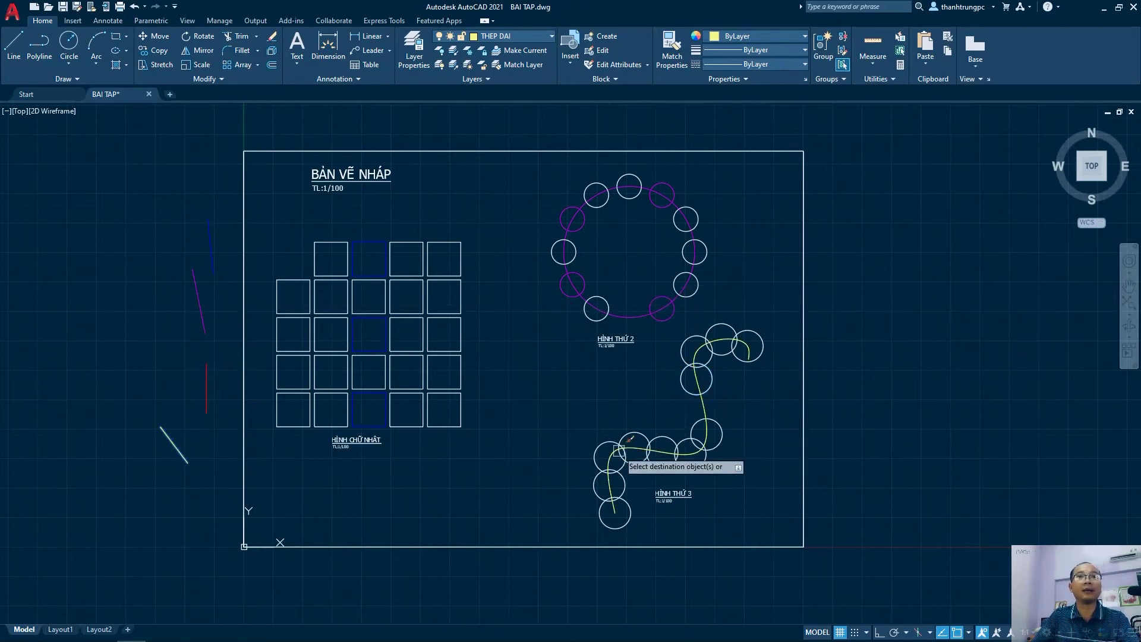
left_click(688, 395)
left_click(730, 326)
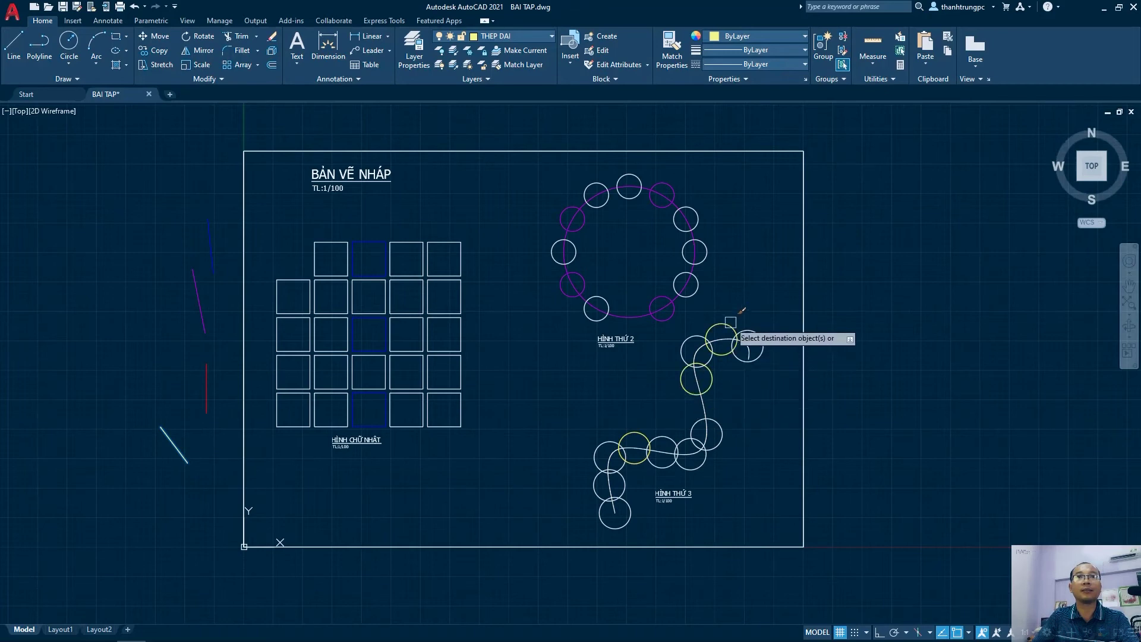
left_click(695, 447)
- Match the red sample line onto the whole rightmost column of squares
left_click(173, 446)
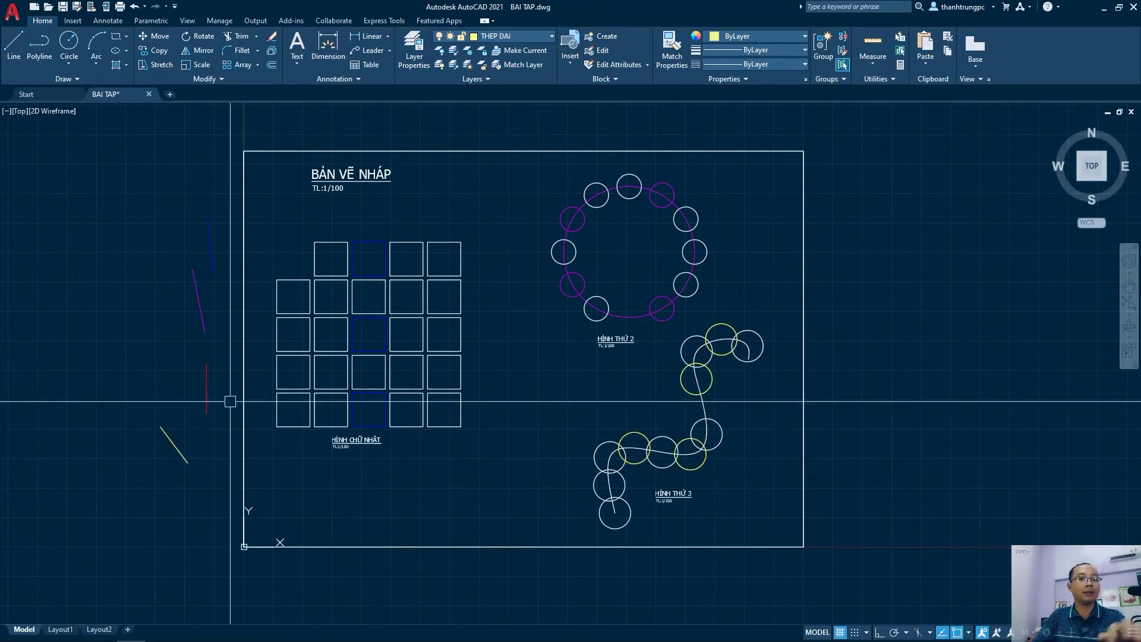
left_click(497, 433)
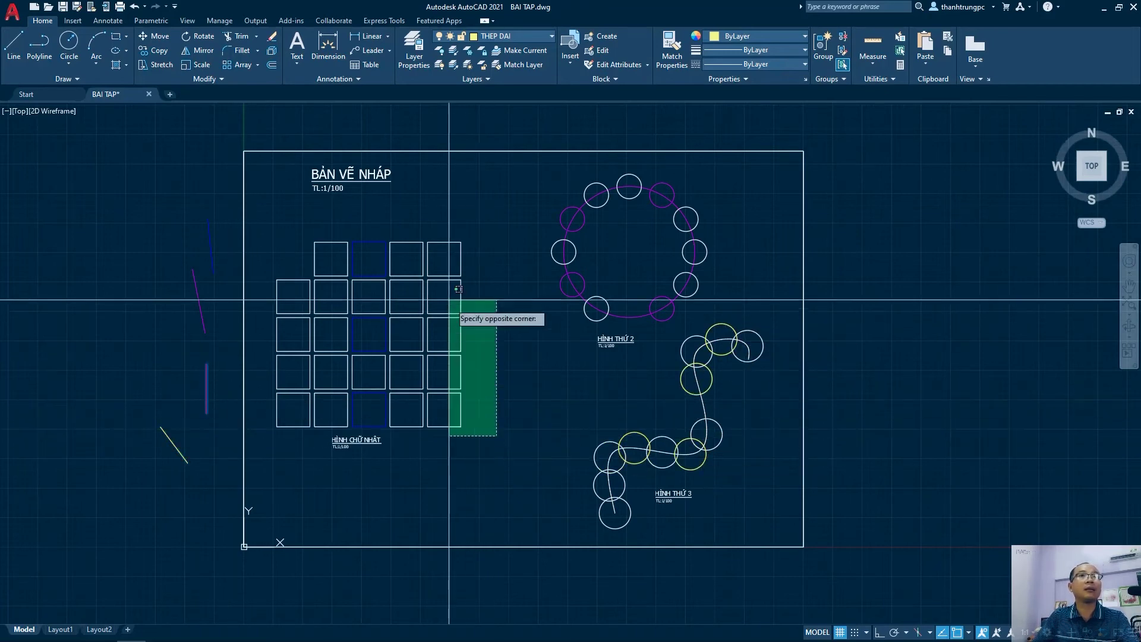
left_click(453, 242)
mouse_move(510, 299)
middle_mouse_down()
mouse_move(499, 307)
mouse_move(496, 293)
middle_mouse_up()
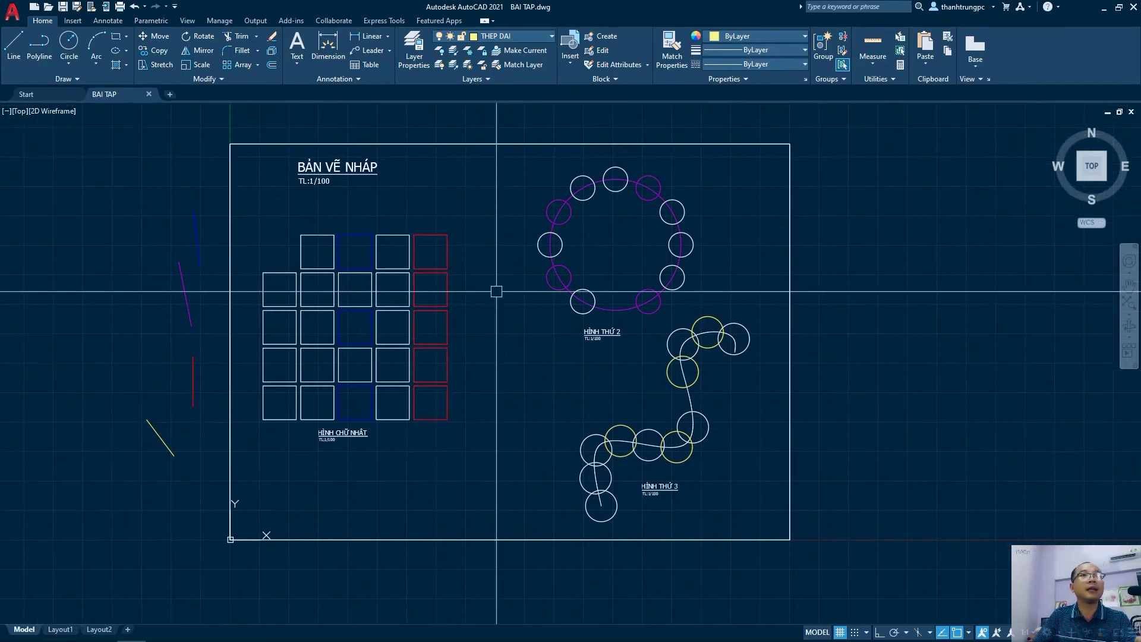
- Zoom and pan to bring the grid of squares and then the whole sheet into view
scroll(183, 267, "up", 10)
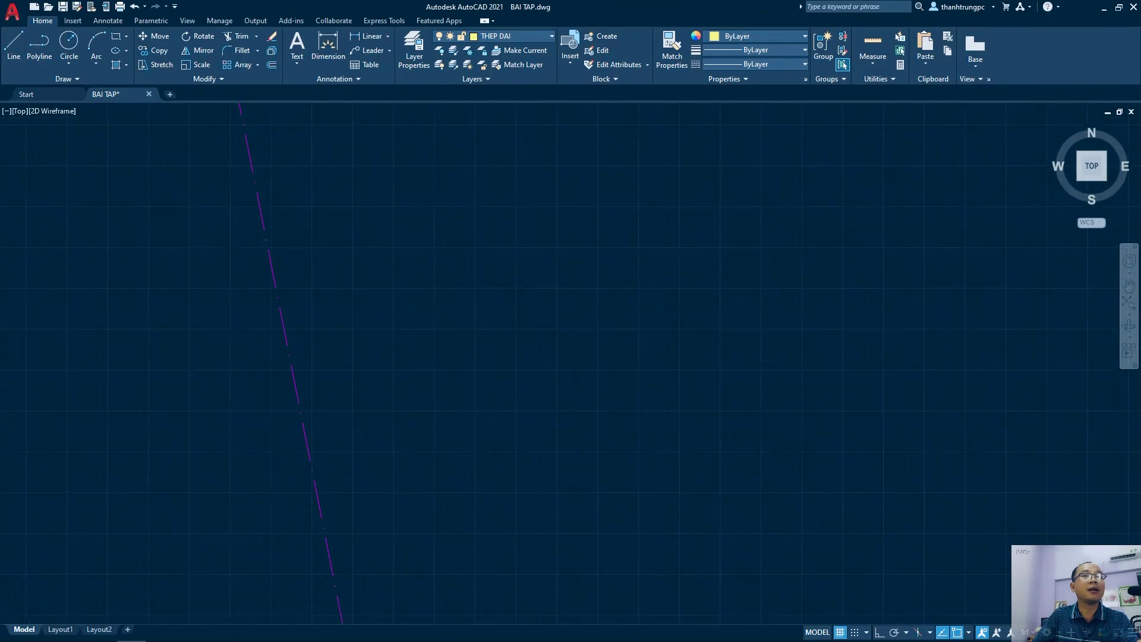
scroll(438, 301, "down", 10)
scroll(438, 275, "up", 3)
middle_click_drag(438, 275, 372, 257)
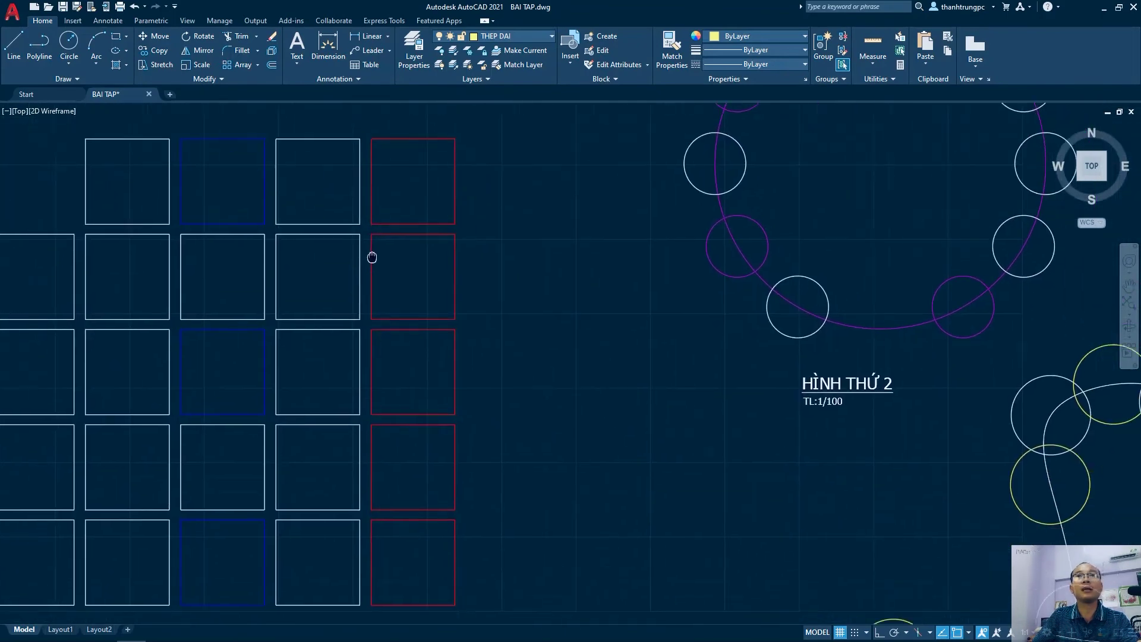
scroll(565, 324, "down", 2)
scroll(552, 285, "down", 3)
mouse_move(552, 285)
middle_mouse_down()
mouse_move(535, 273)
mouse_move(527, 296)
middle_mouse_up()
scroll(537, 283, "down", 2)
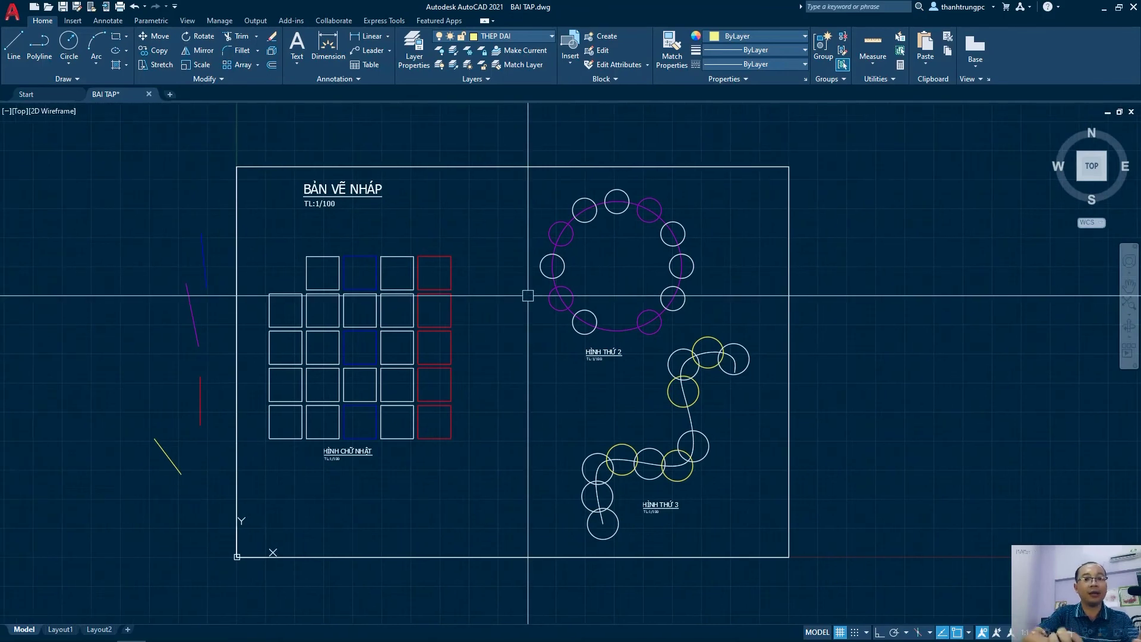
- Change the linetype scale with LTS and zoom in and out to check the dashed linetypes
type("S")
key("Return")
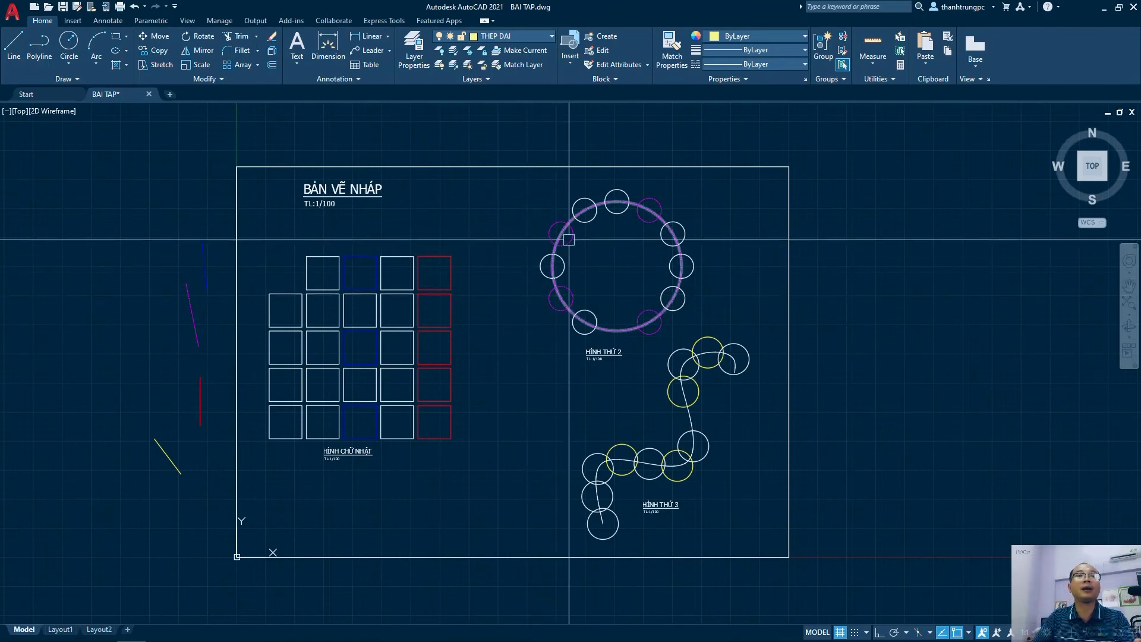
scroll(566, 236, "up", 4)
scroll(561, 179, "down", 1)
scroll(515, 234, "down", 2)
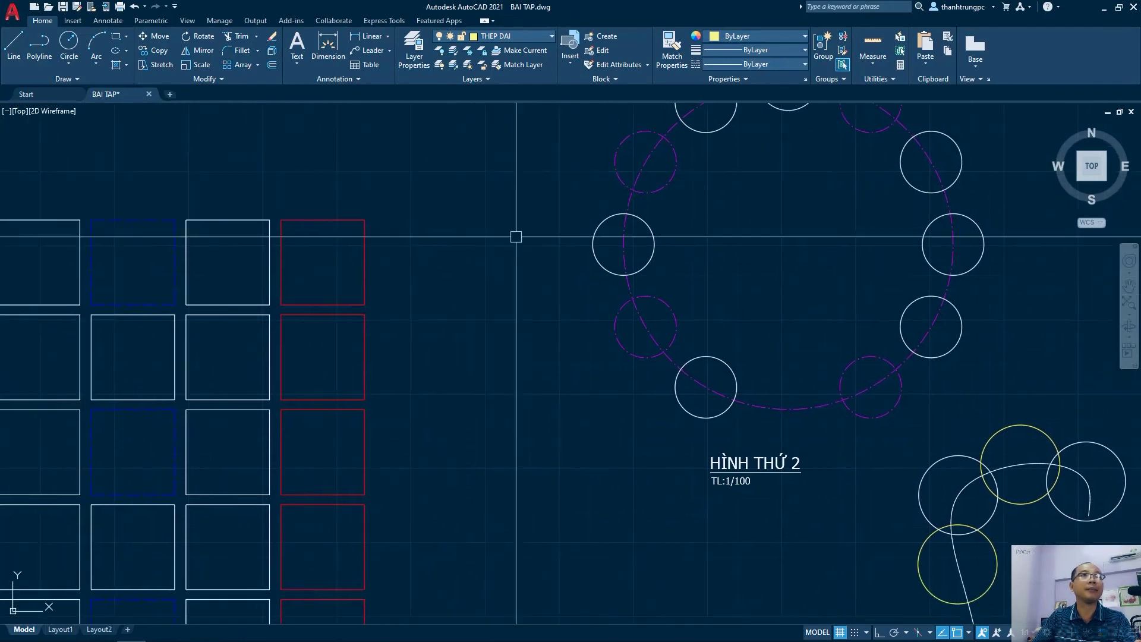
scroll(448, 275, "up", 2)
scroll(352, 343, "up", 2)
scroll(359, 343, "up", 1)
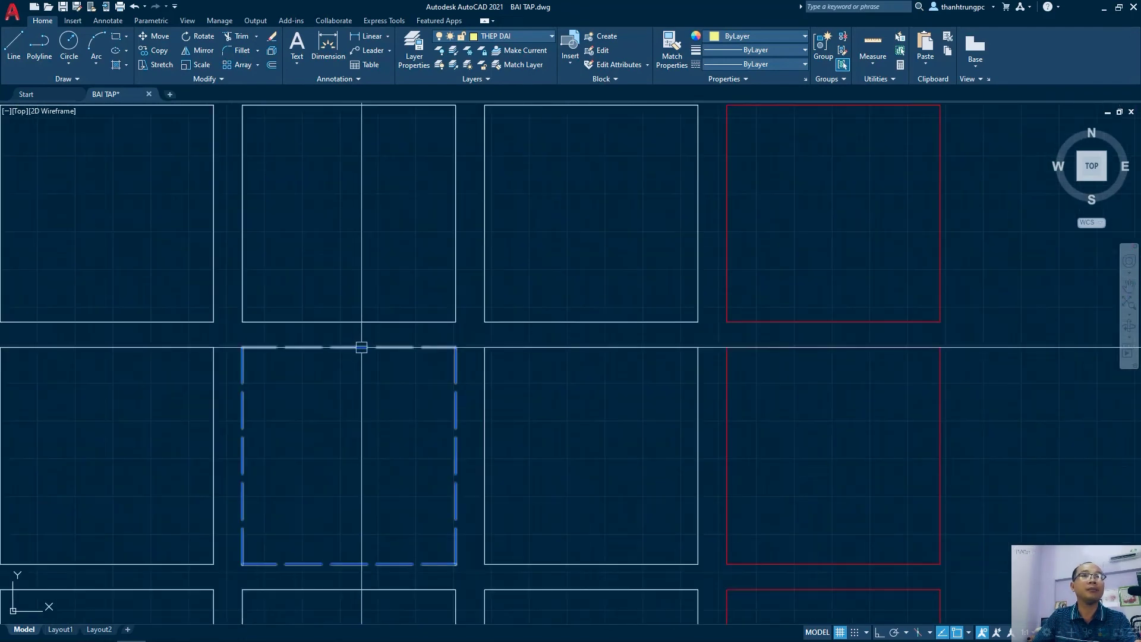
scroll(624, 351, "down", 3)
scroll(606, 339, "down", 2)
middle_click_drag(607, 339, 519, 311)
scroll(586, 357, "down", 3)
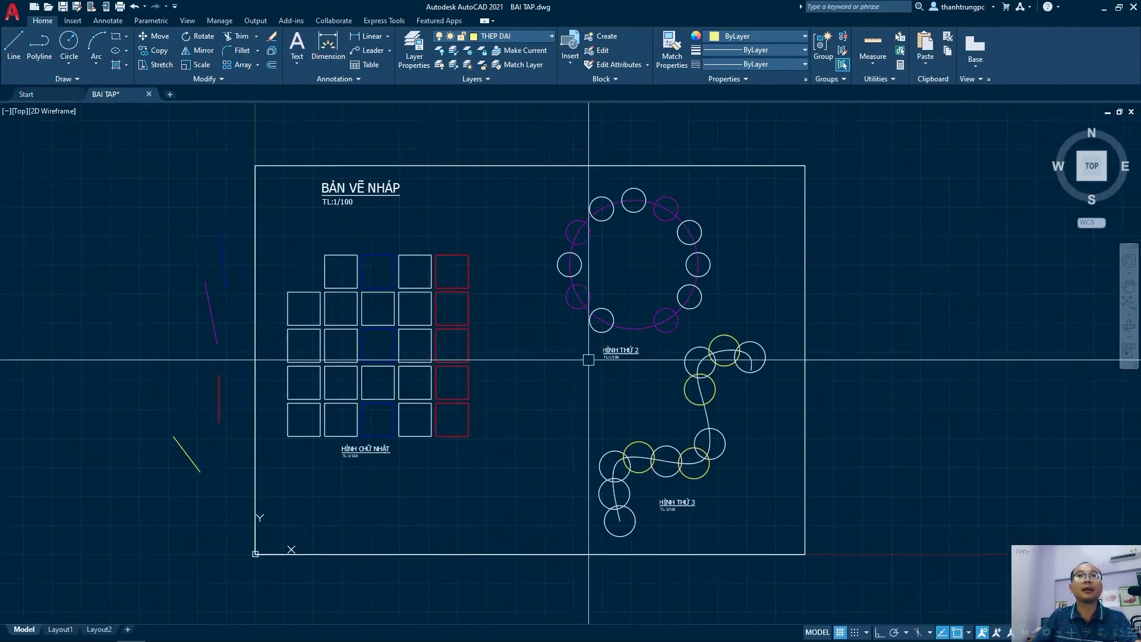
scroll(606, 334, "up", 1)
scroll(652, 423, "up", 5)
scroll(696, 437, "down", 4)
scroll(696, 437, "down", 2)
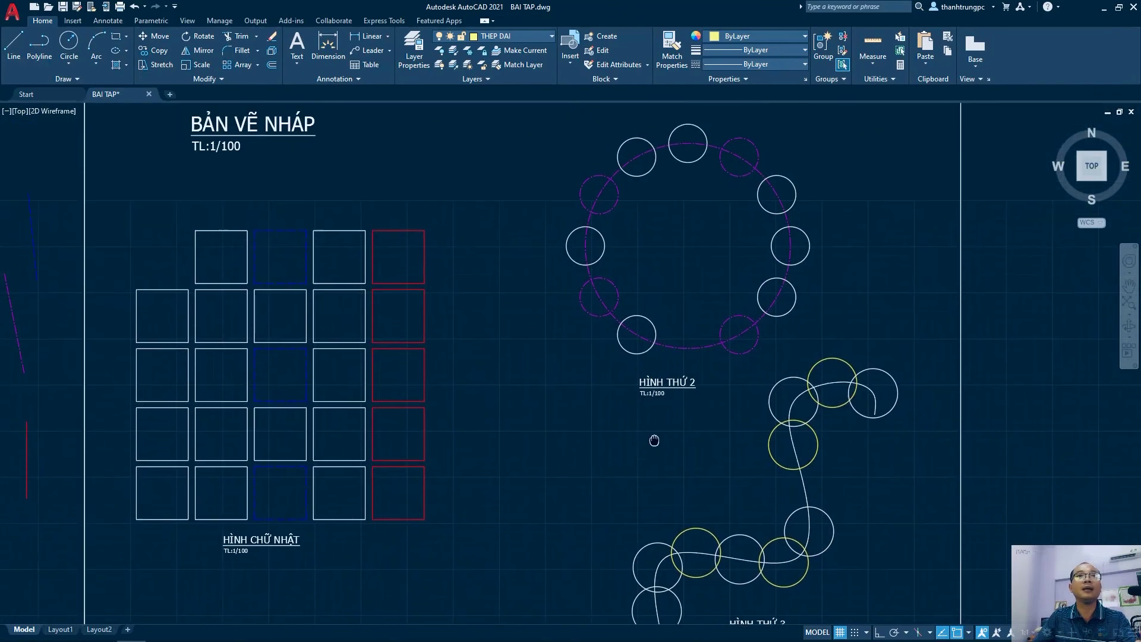
scroll(263, 369, "up", 2)
scroll(331, 386, "down", 2)
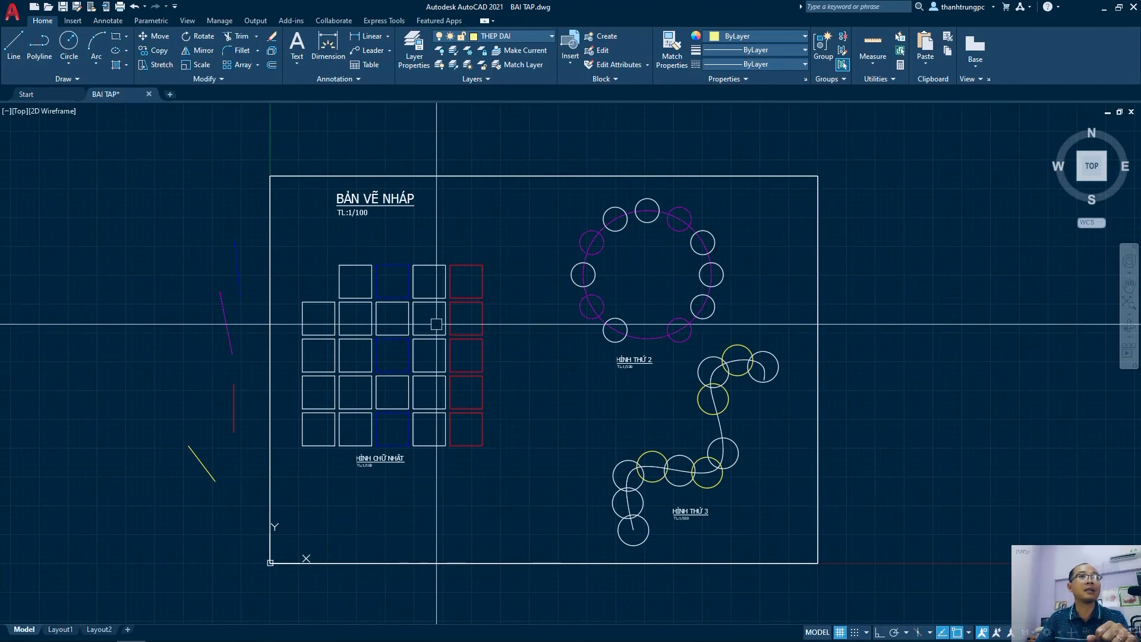
- Review the drawing, selecting the BẢN VẼ NHÁP title and HÌNH THỨ 3 label to check them
middle_click_drag(535, 340, 534, 327)
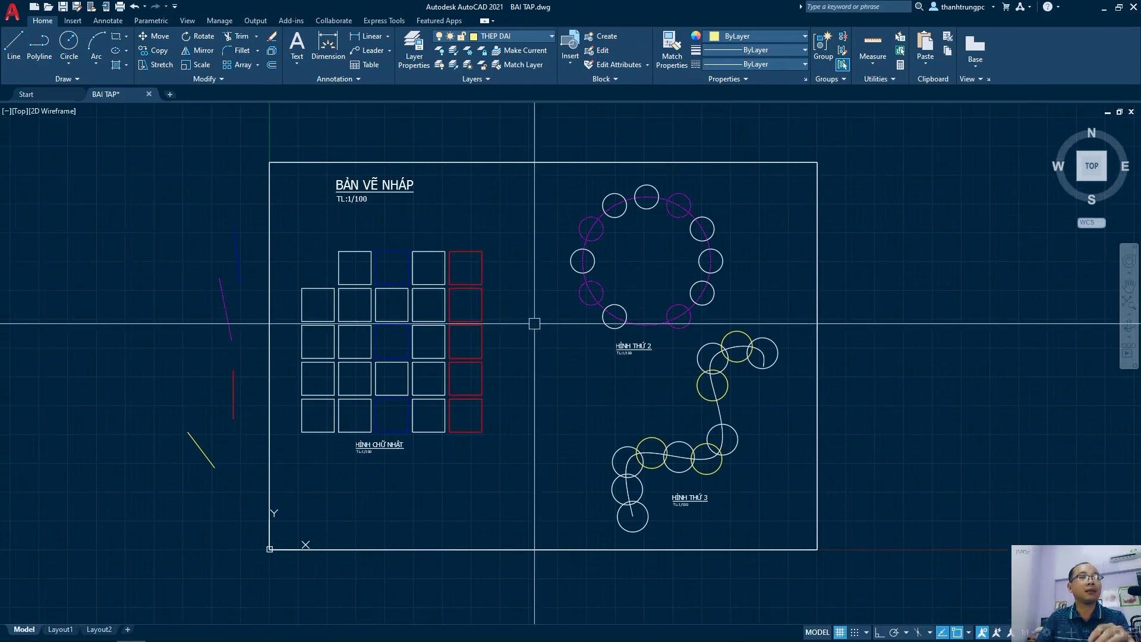
scroll(534, 324, "up", 2)
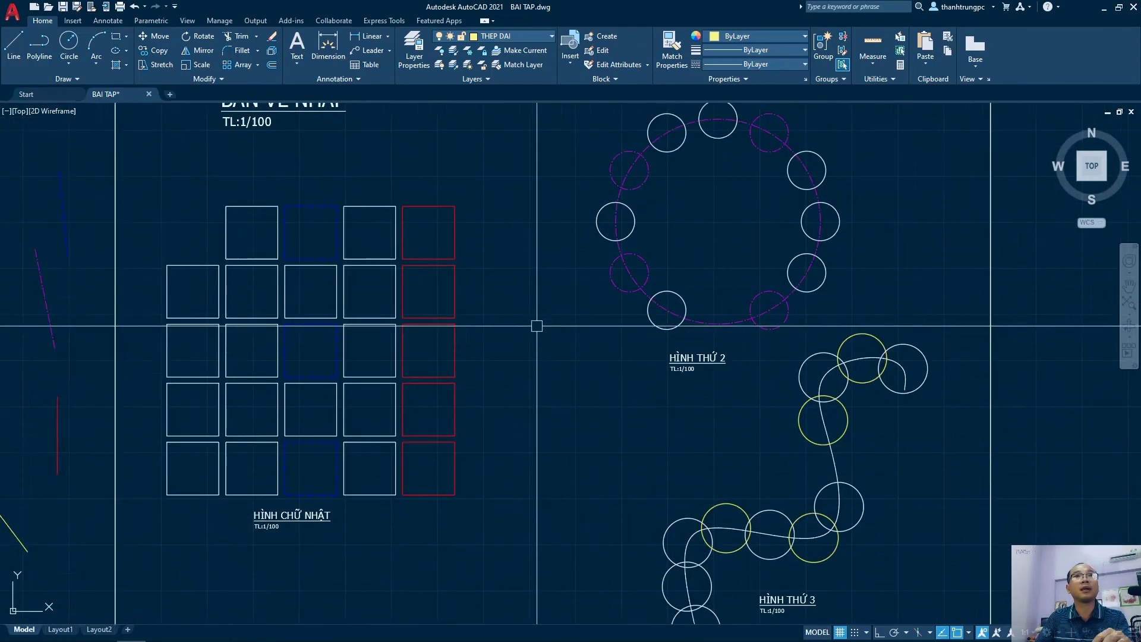
scroll(537, 325, "down", 2)
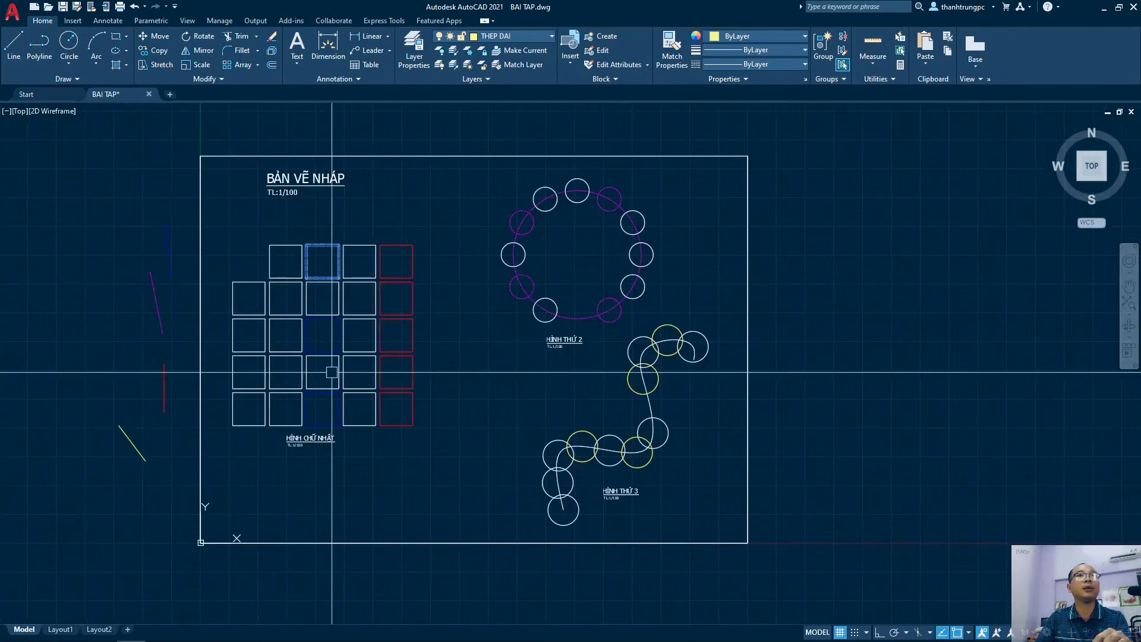
middle_click_drag(332, 372, 366, 354)
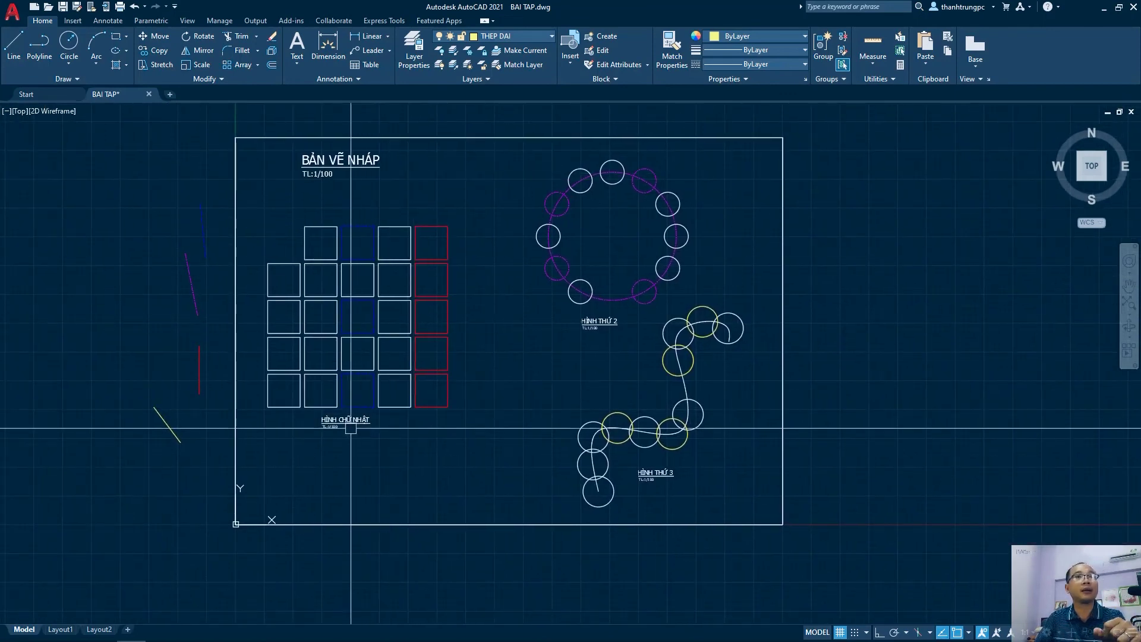
left_click(341, 161)
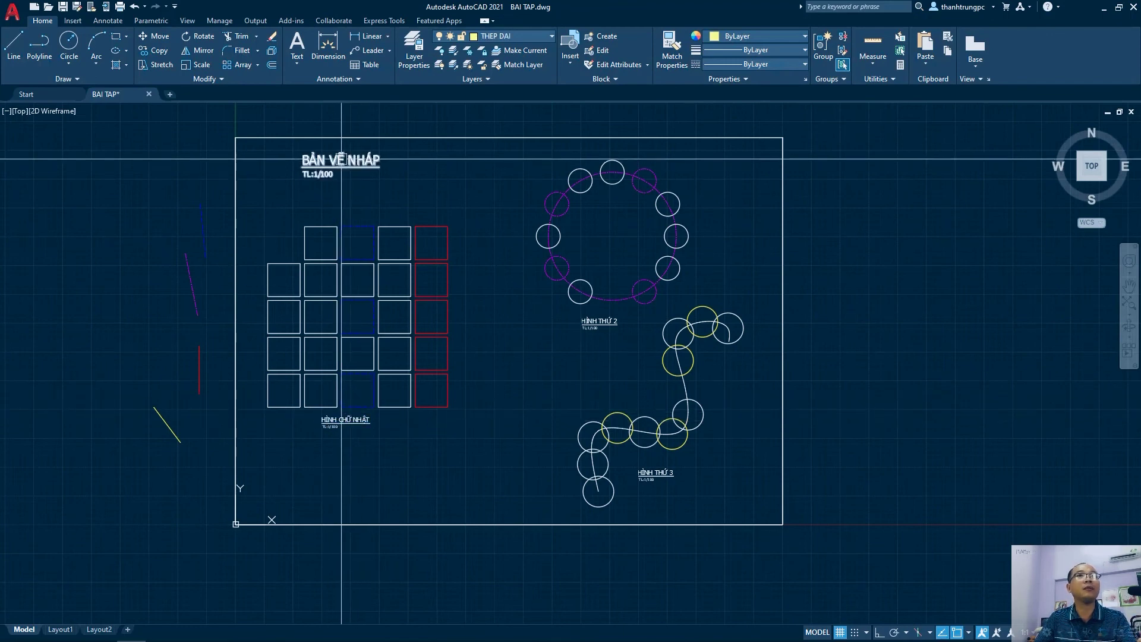
left_click(654, 472)
key("Escape")
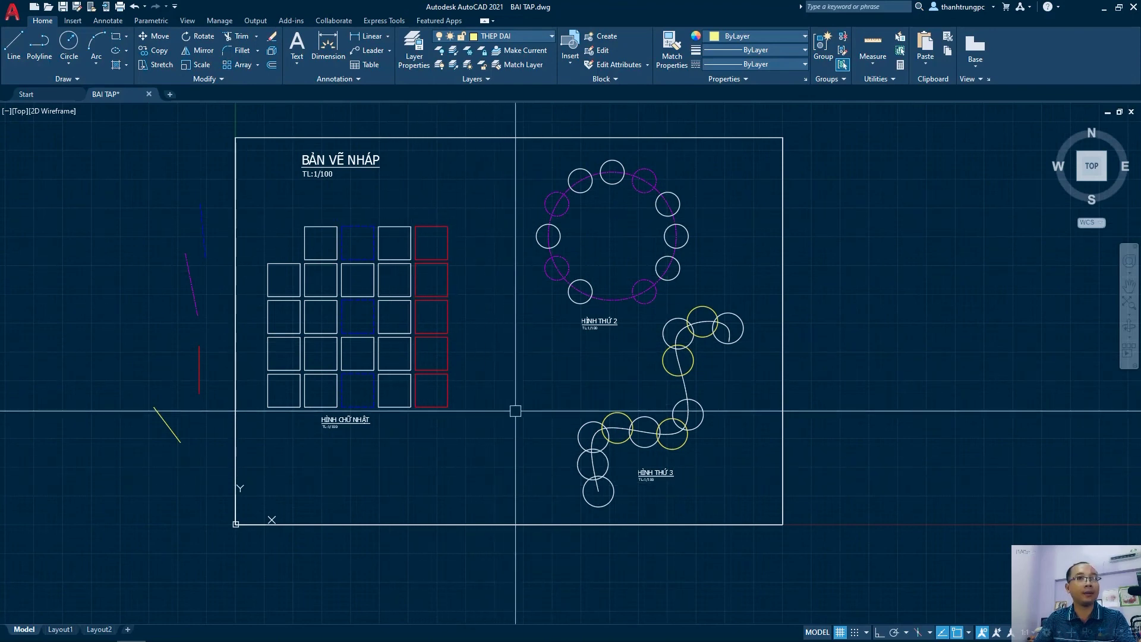
- Re-centre the view and save the drawing BAI TAP.dwg
scroll(515, 411, "down", 3)
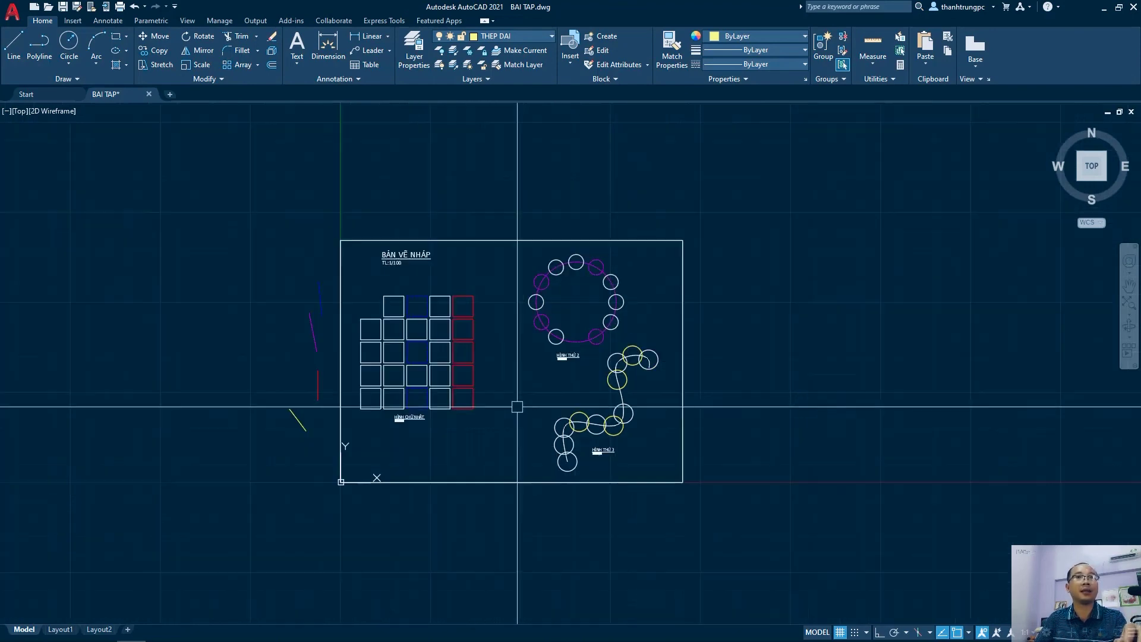
scroll(724, 370, "up", 2)
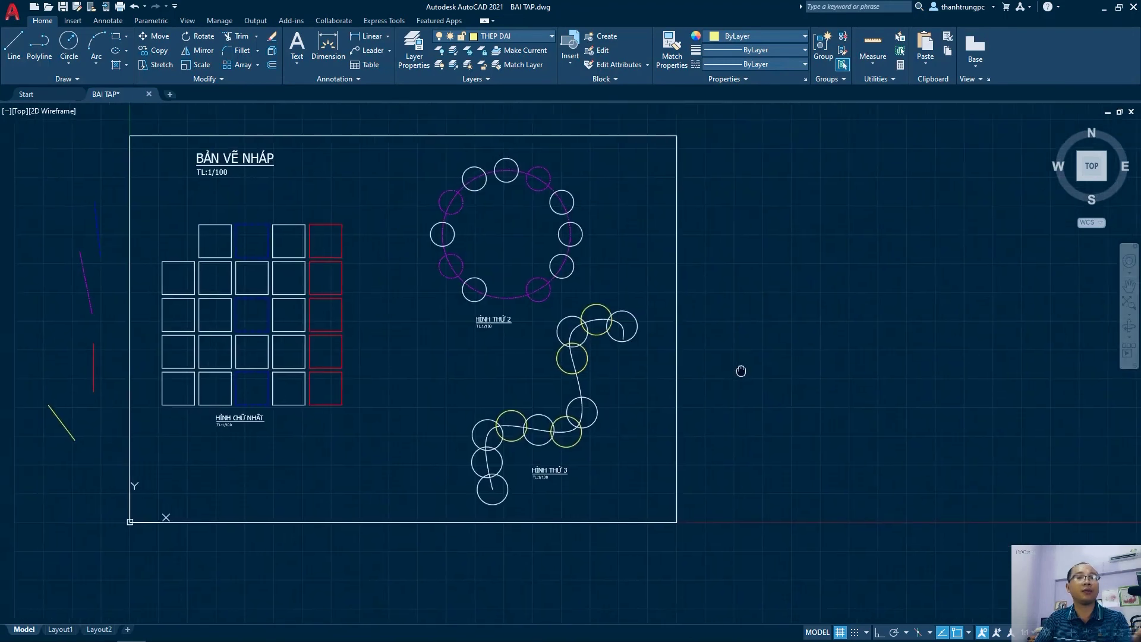
middle_click_drag(739, 369, 834, 405)
key("ctrl+s")
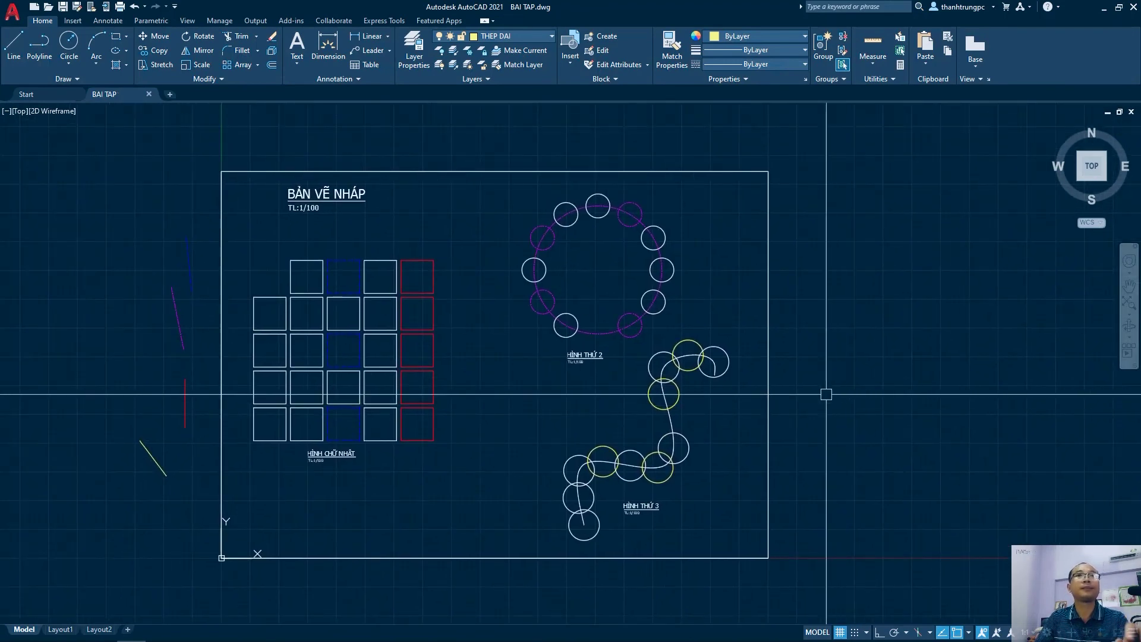